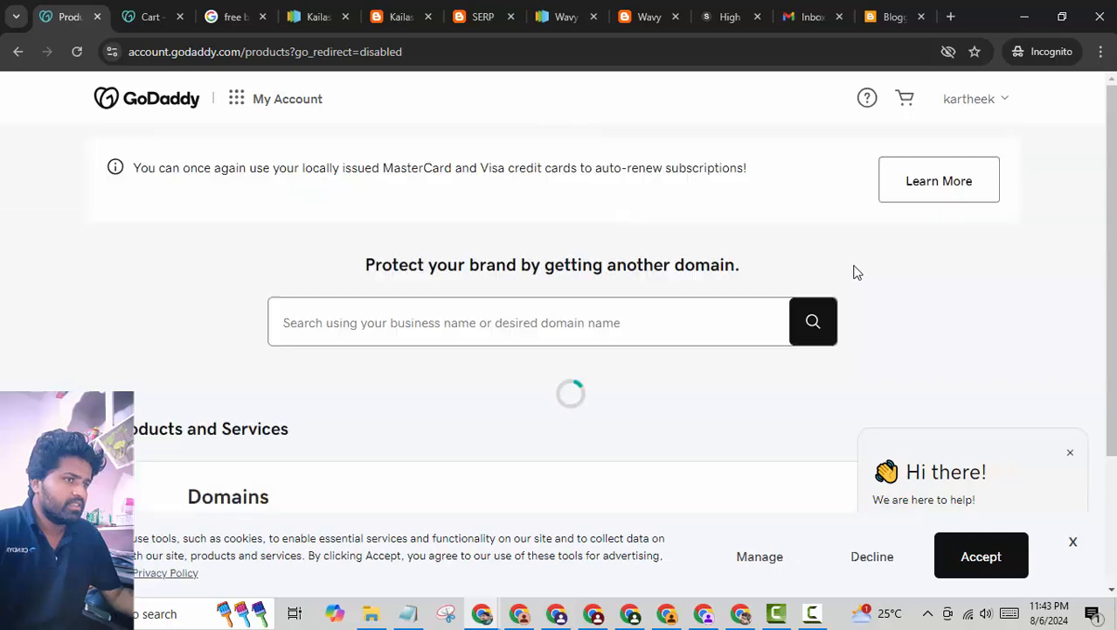
- Copy the domain name whatsaptelangana.com from the Domains list of the GoDaddy products page
{"action": "scroll", "coordinate": [696, 301], "scroll_direction": "down", "scroll_amount": 4}
{"action": "scroll", "coordinate": [555, 348], "scroll_direction": "down", "scroll_amount": 2}
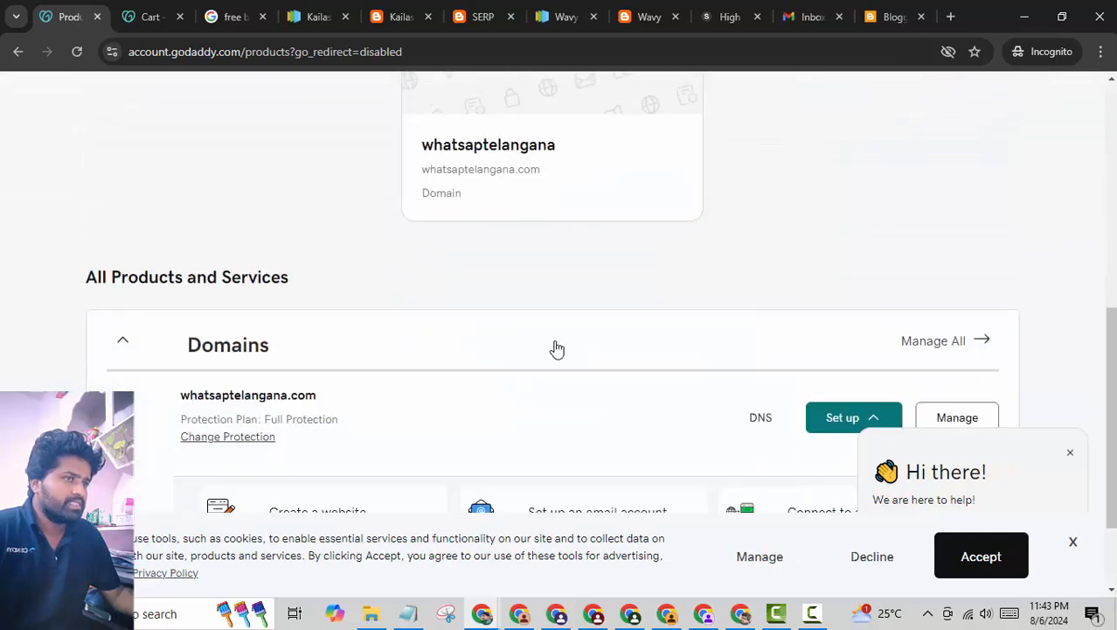
{"action": "left_click_drag", "start_coordinate": [322, 268], "coordinate": [184, 267]}
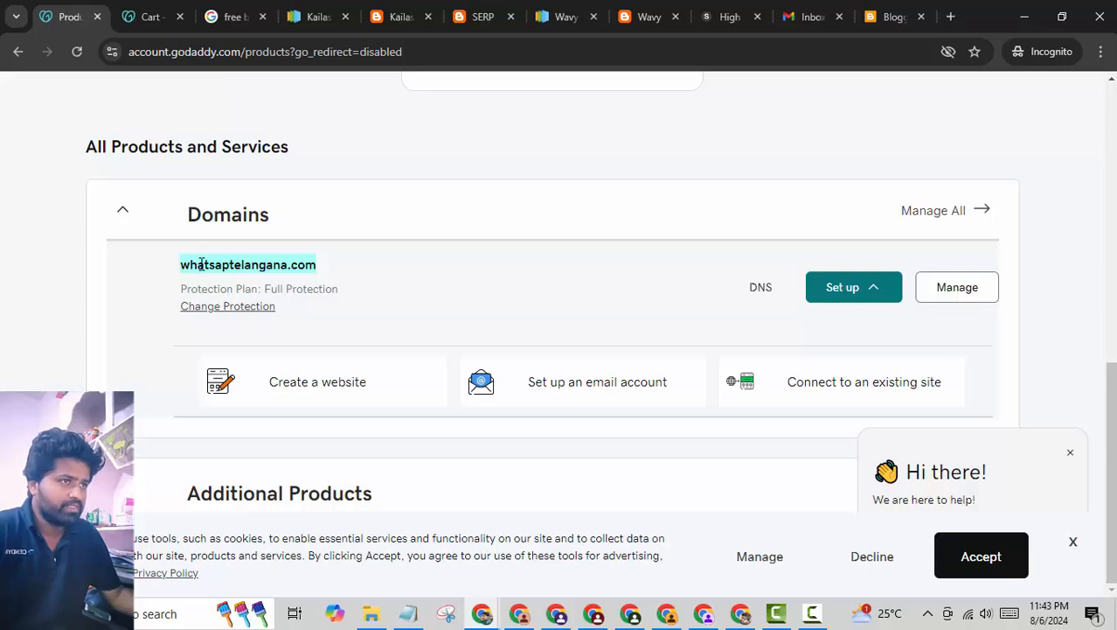
{"action": "right_click", "coordinate": [201, 265]}
{"action": "left_click", "coordinate": [215, 280]}
- Switch to Blogger, enter the copied whatsaptelangana.com as the blog's custom domain and try to save it
{"action": "left_click", "coordinate": [900, 7]}
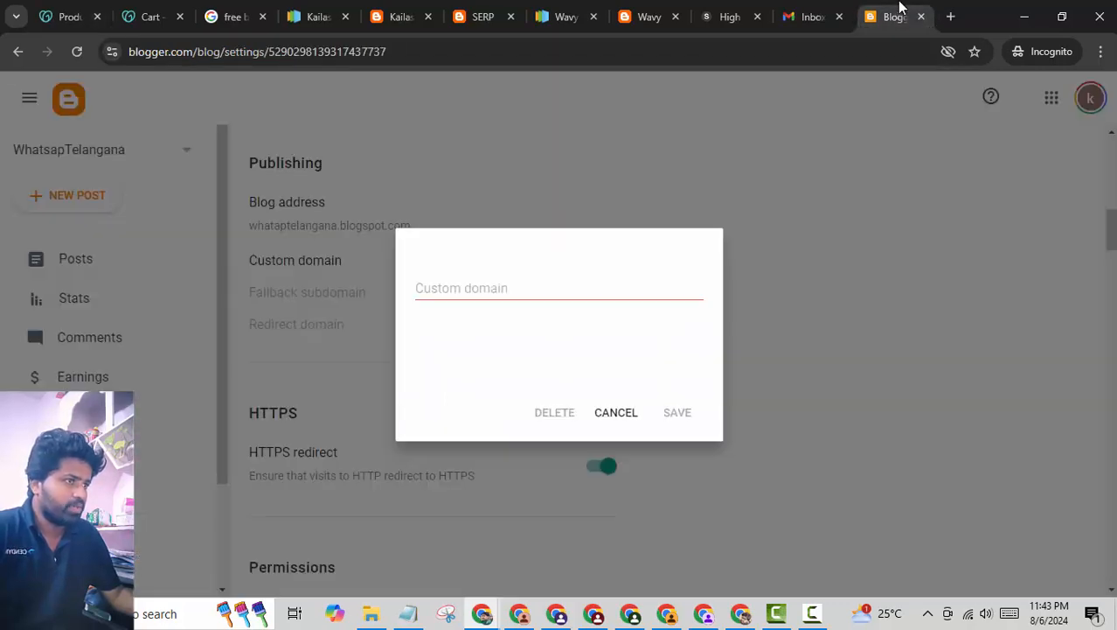
{"action": "right_click", "coordinate": [541, 295]}
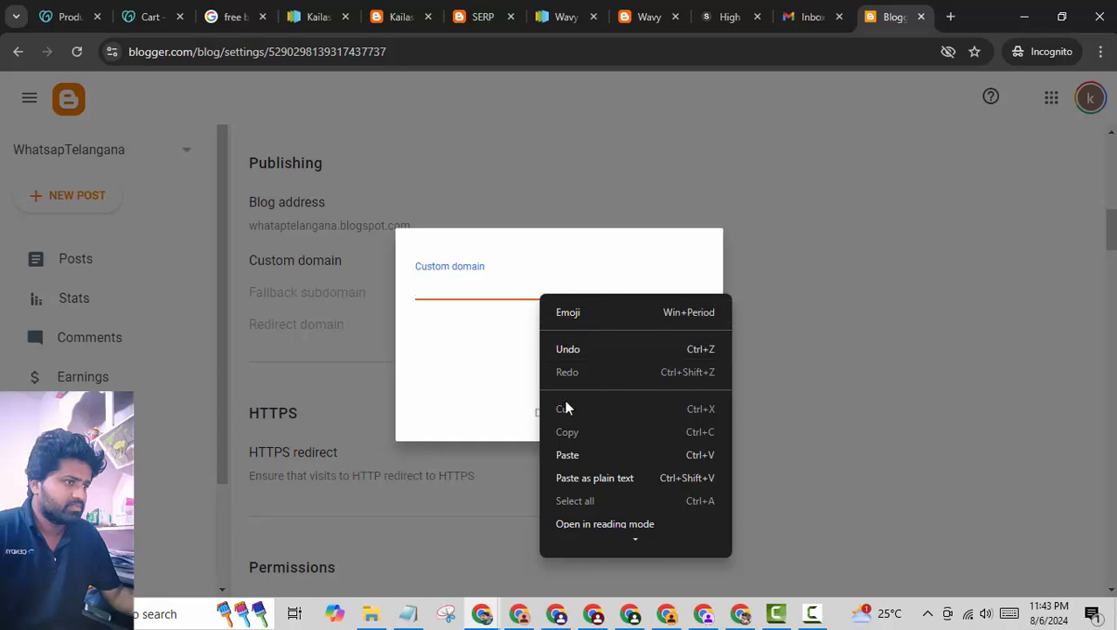
{"action": "left_click", "coordinate": [573, 454]}
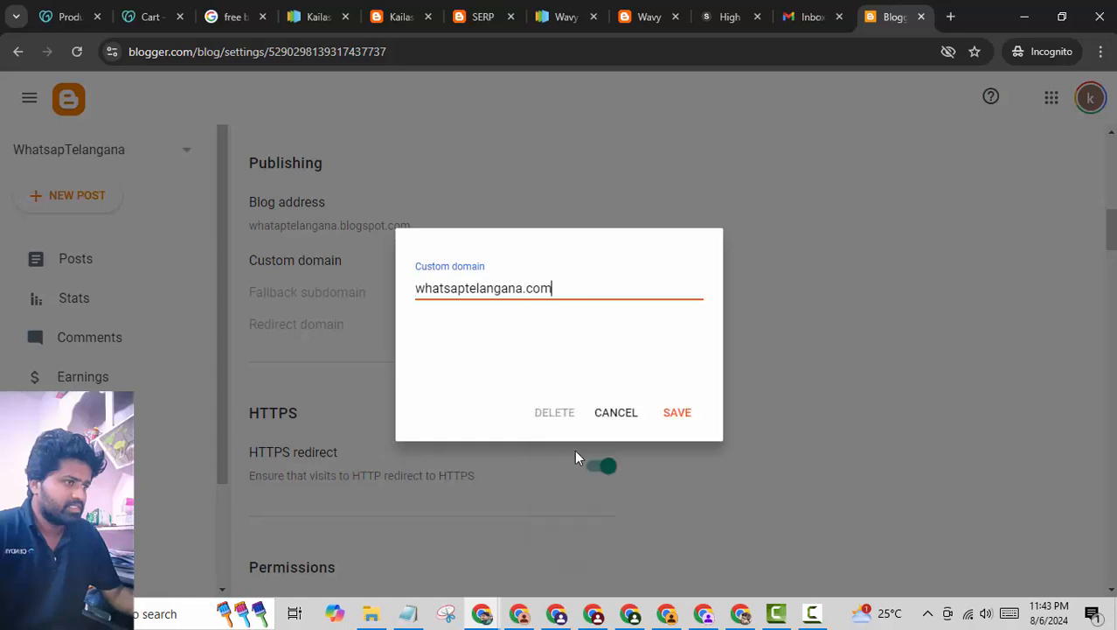
{"action": "left_click", "coordinate": [682, 414]}
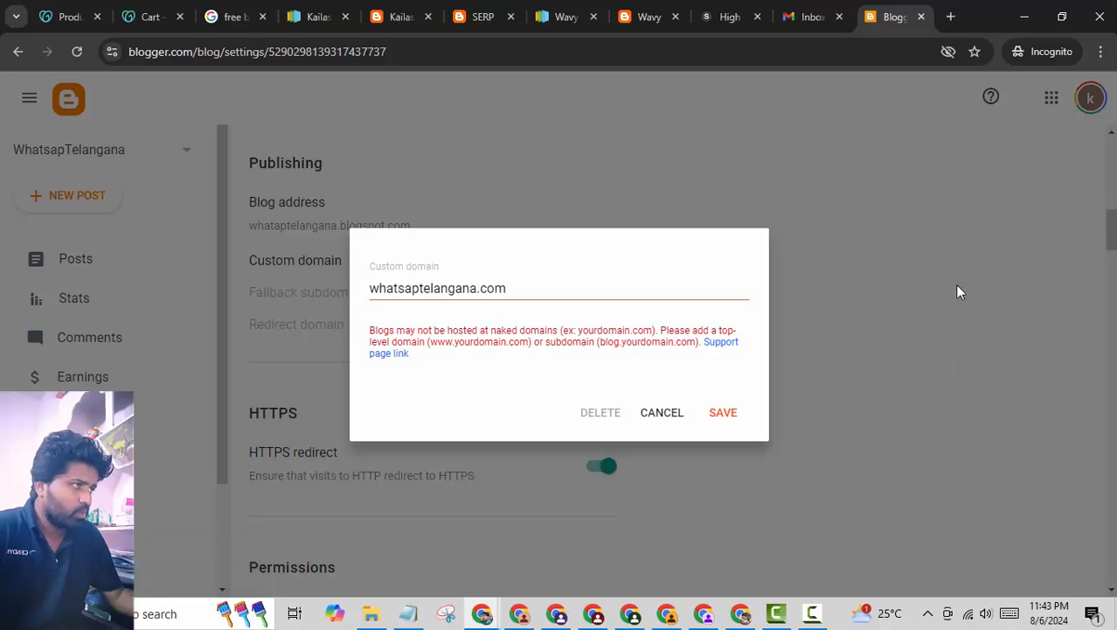
{"action": "left_click", "coordinate": [1062, 16]}
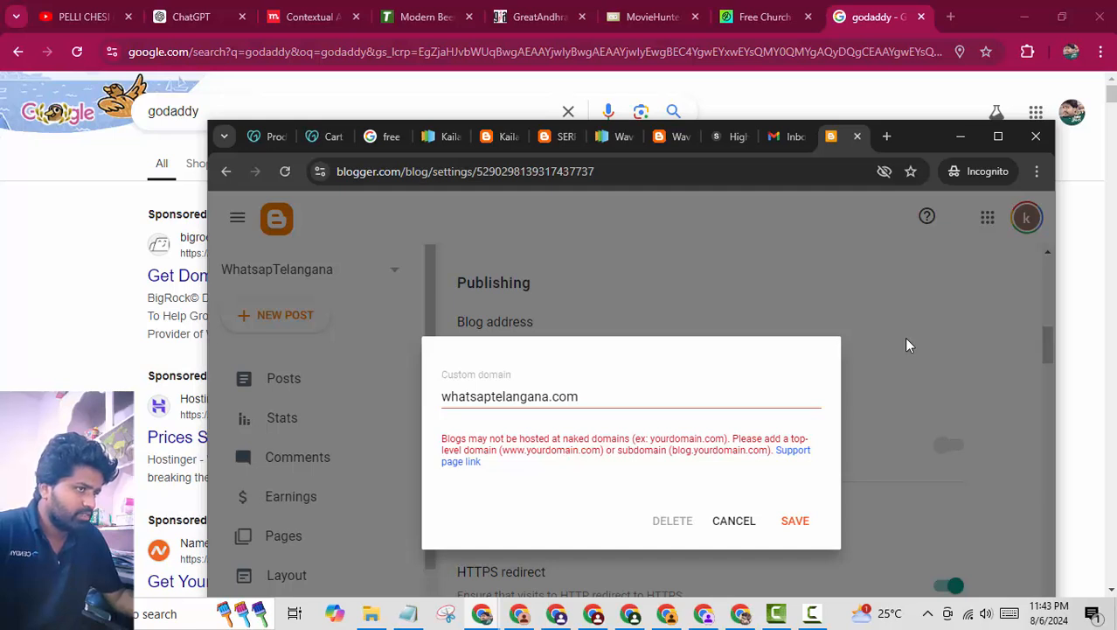
{"action": "left_click", "coordinate": [641, 395]}
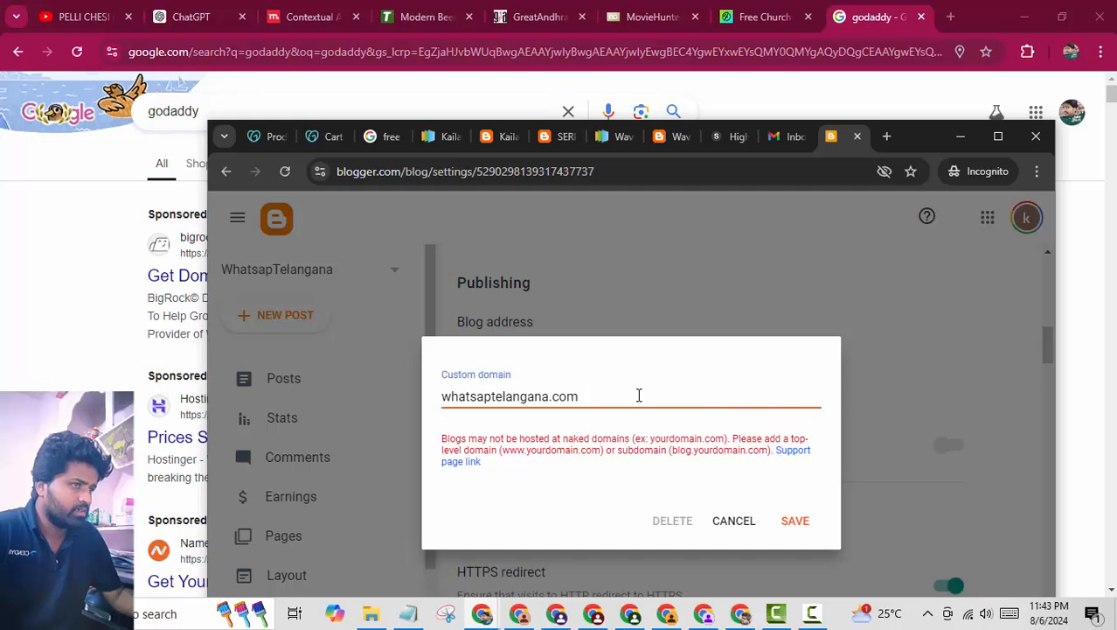
{"action": "type", "text": "www."}
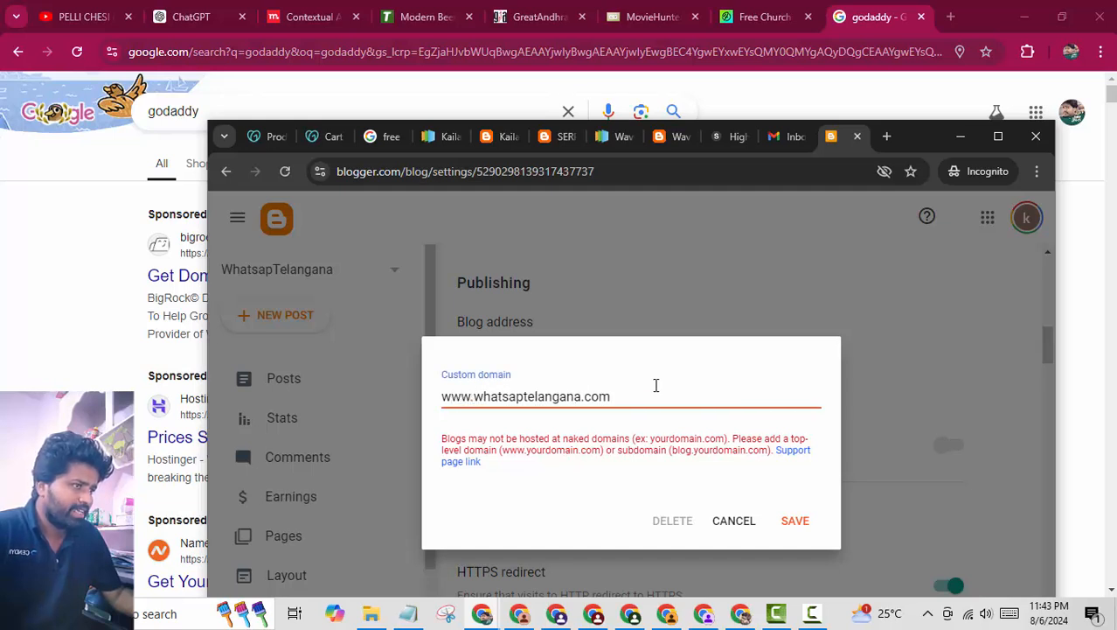
{"action": "left_click", "coordinate": [794, 522]}
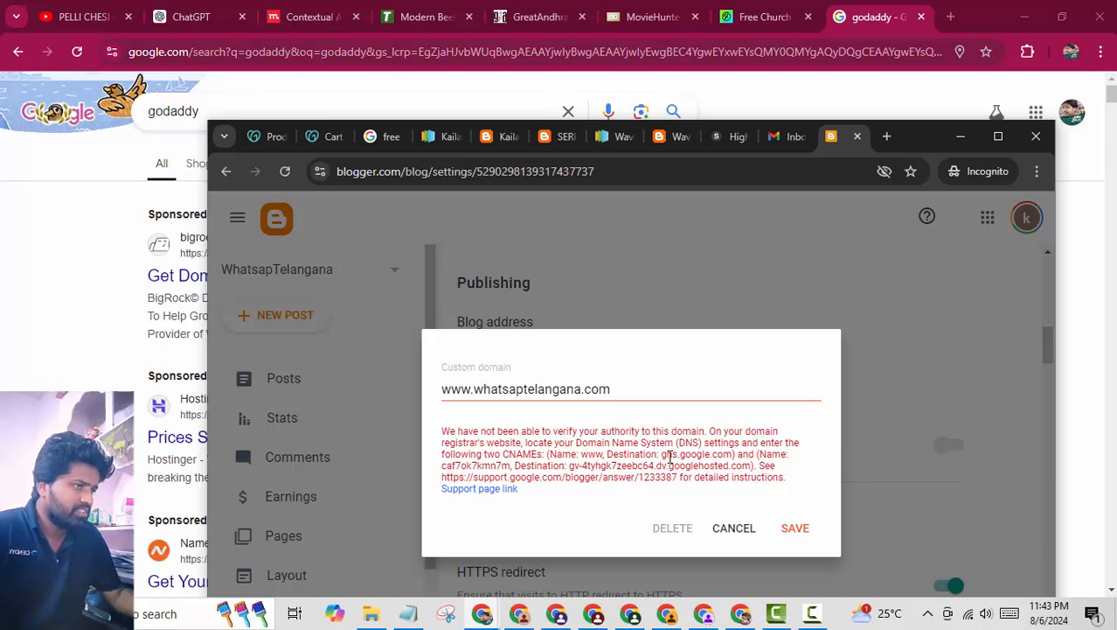
- Copy the www CNAME destination ghs.google.com from the message in the custom domain dialog
{"action": "left_click_drag", "start_coordinate": [662, 454], "coordinate": [727, 454]}
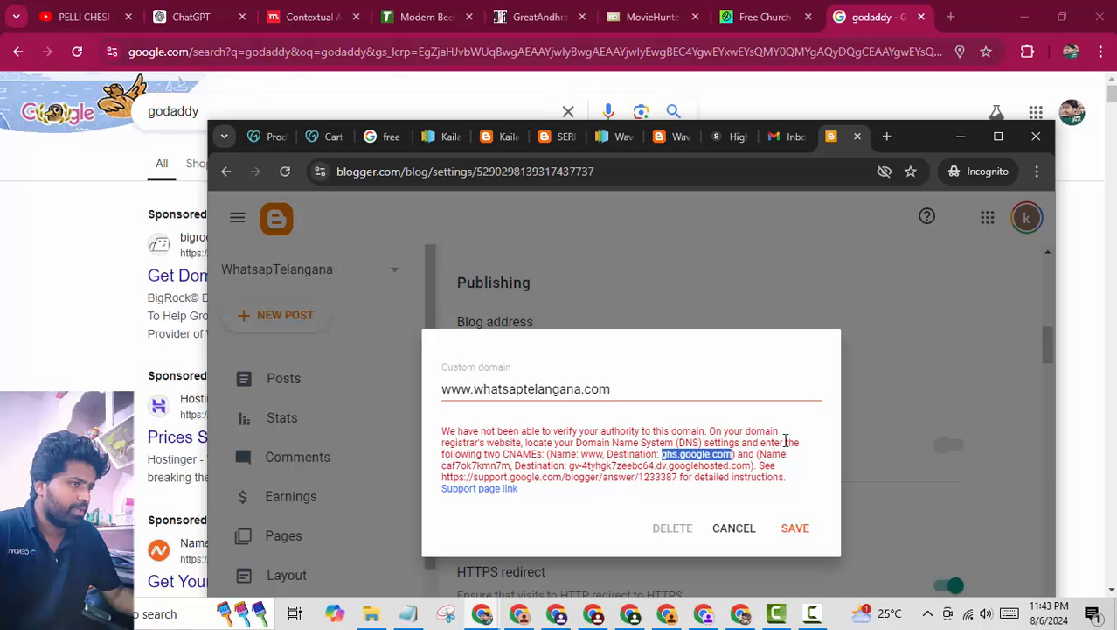
{"action": "right_click", "coordinate": [714, 455]}
{"action": "left_click", "coordinate": [758, 290]}
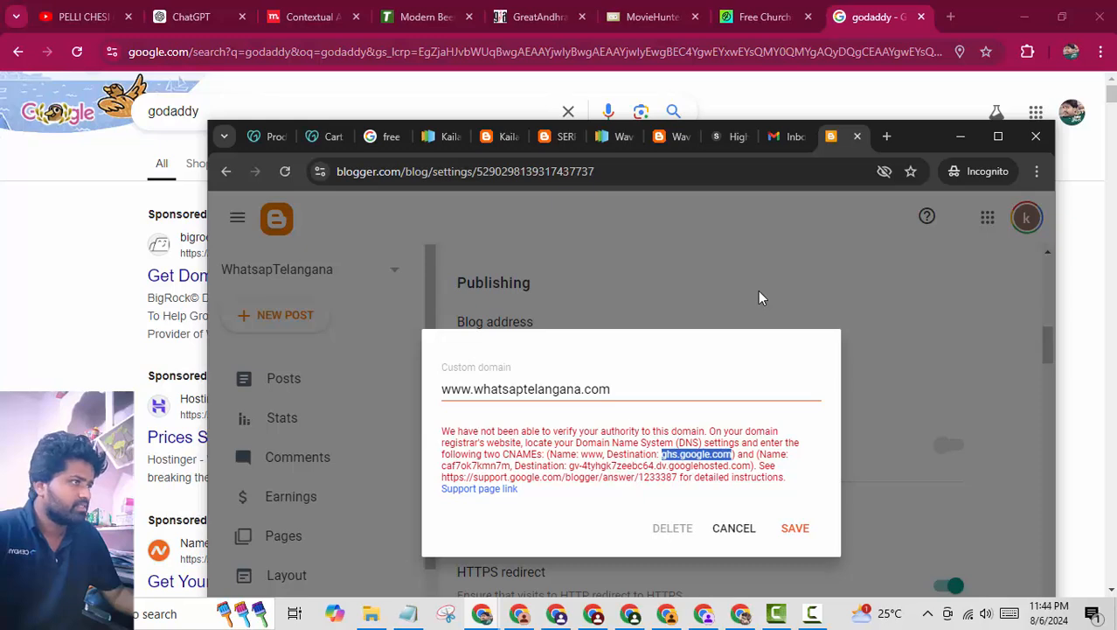
{"action": "left_click", "coordinate": [997, 137]}
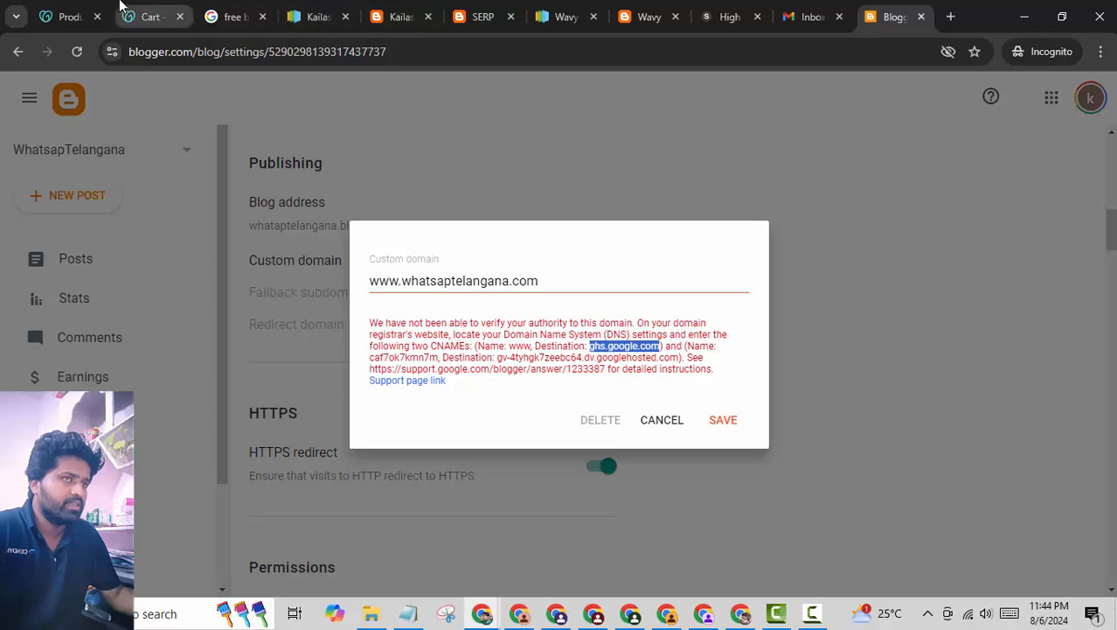
{"action": "left_click", "coordinate": [70, 16]}
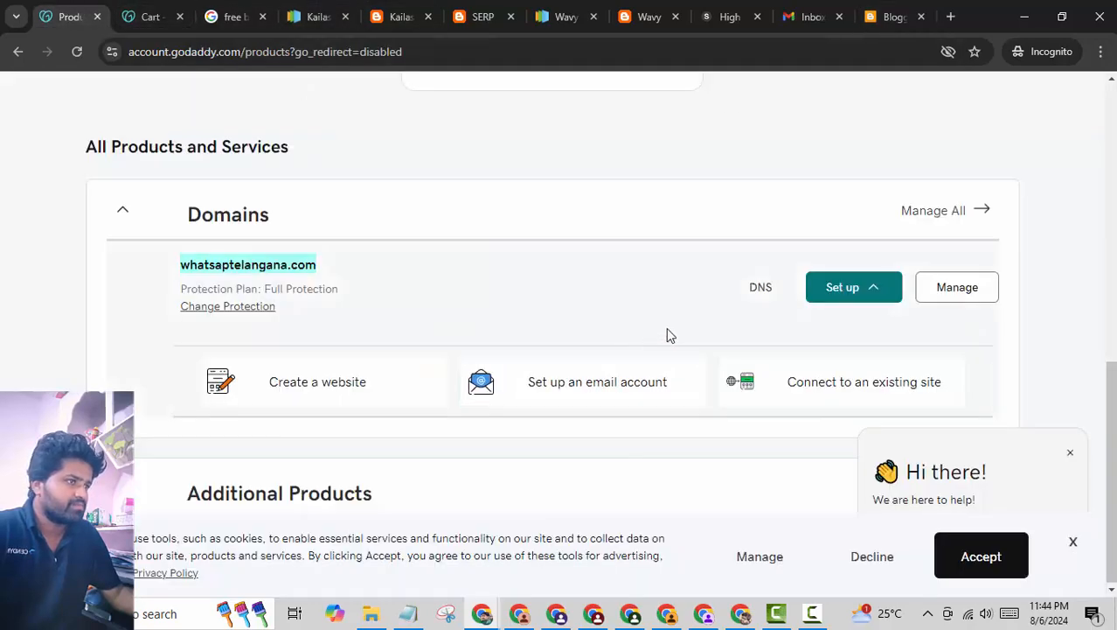
{"action": "left_click", "coordinate": [761, 294]}
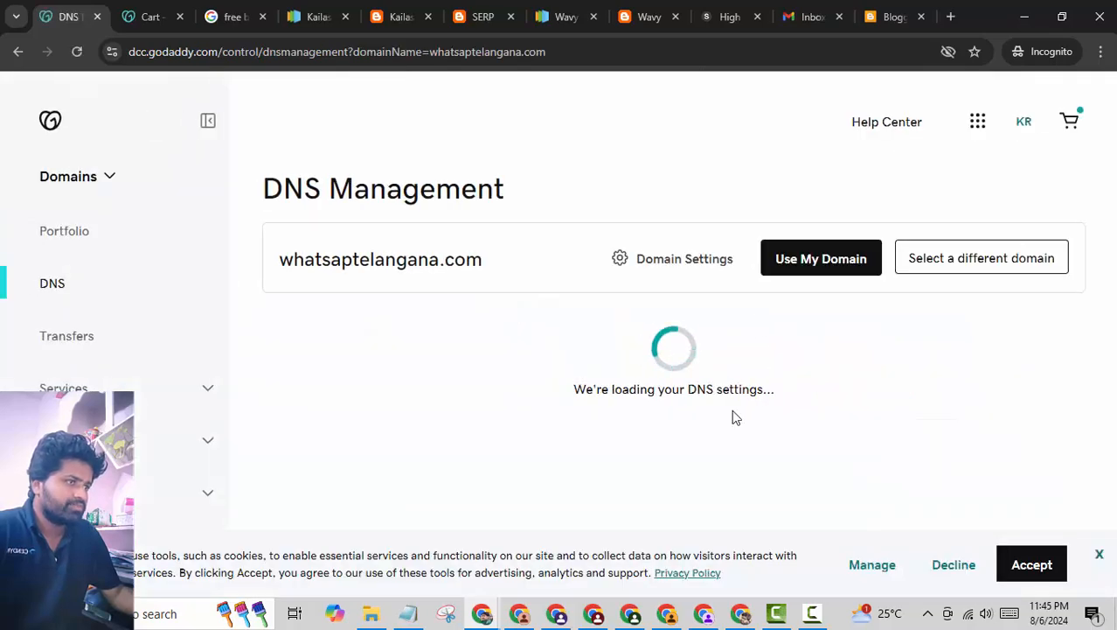
{"action": "scroll", "coordinate": [733, 419], "scroll_direction": "down", "scroll_amount": 4}
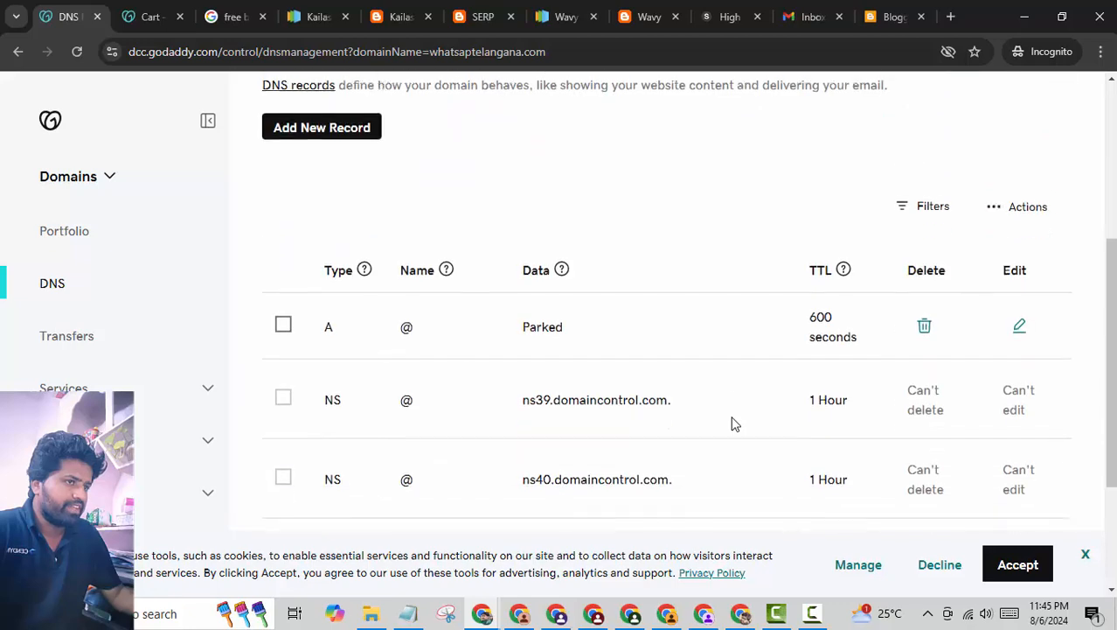
{"action": "scroll", "coordinate": [735, 423], "scroll_direction": "down", "scroll_amount": 2}
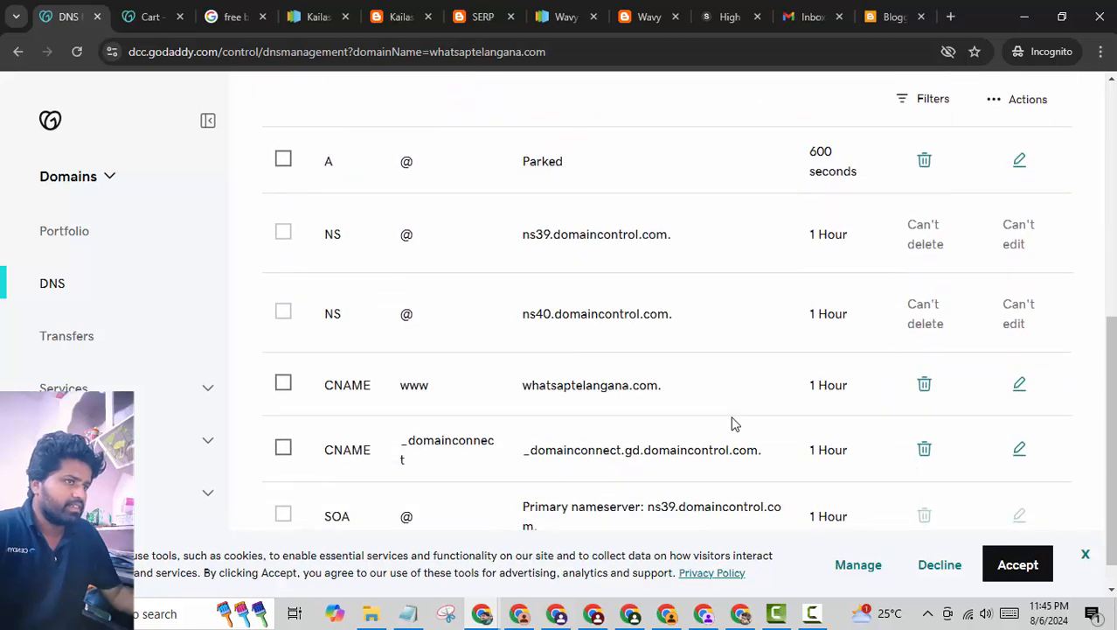
{"action": "scroll", "coordinate": [734, 425], "scroll_direction": "down", "scroll_amount": 1}
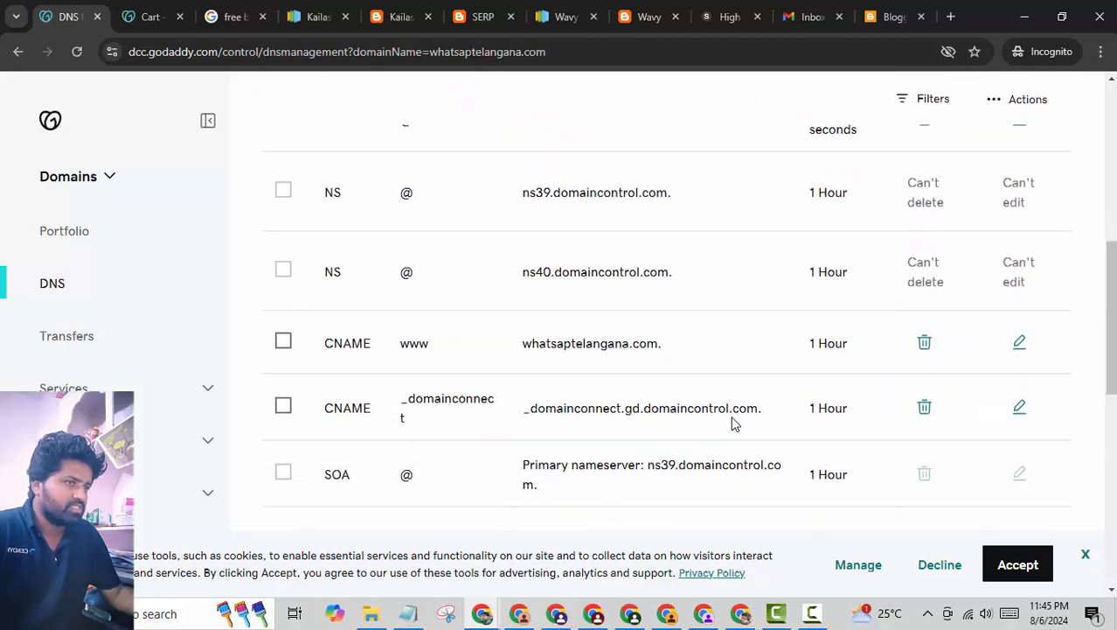
{"action": "scroll", "coordinate": [731, 419], "scroll_direction": "up", "scroll_amount": 1}
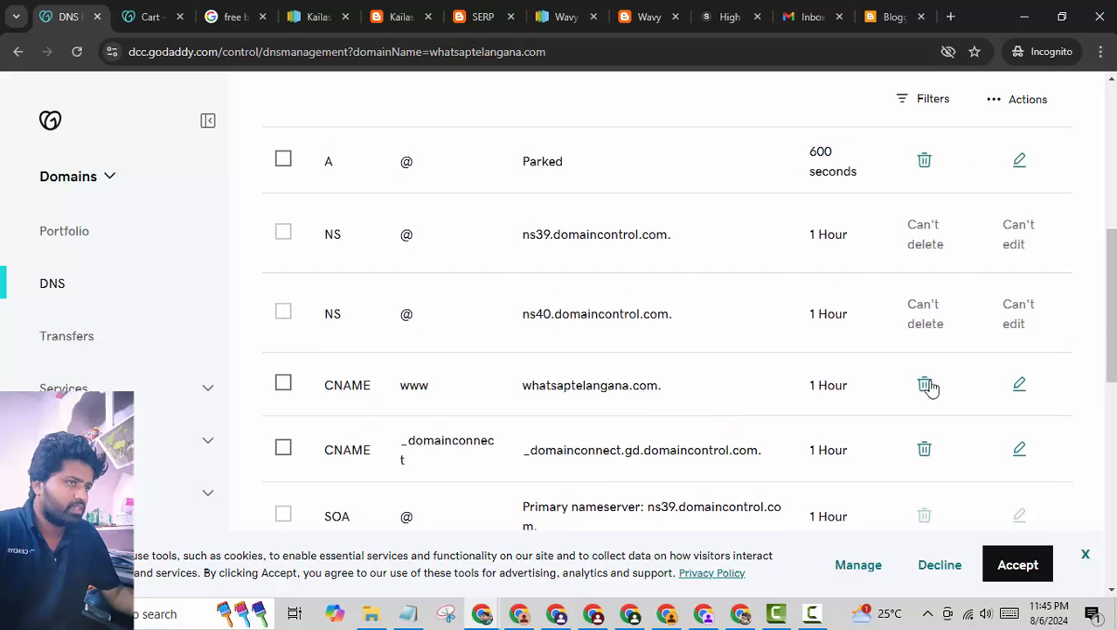
- Edit the www CNAME record and replace its value with ghs.google.com
{"action": "left_click", "coordinate": [1014, 387]}
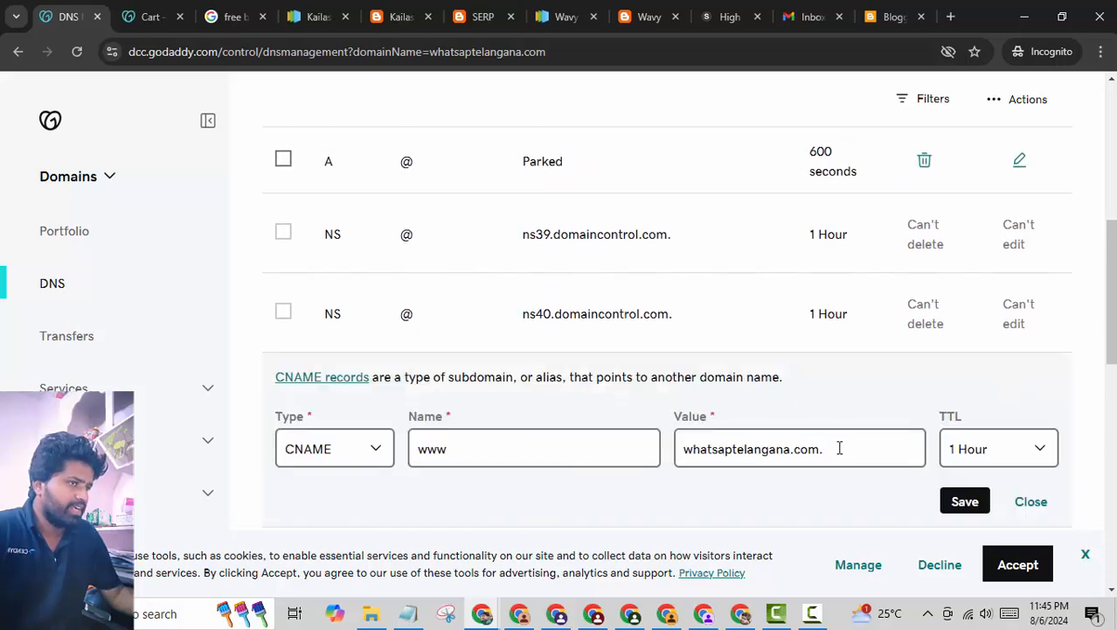
{"action": "left_click_drag", "start_coordinate": [840, 448], "coordinate": [683, 452]}
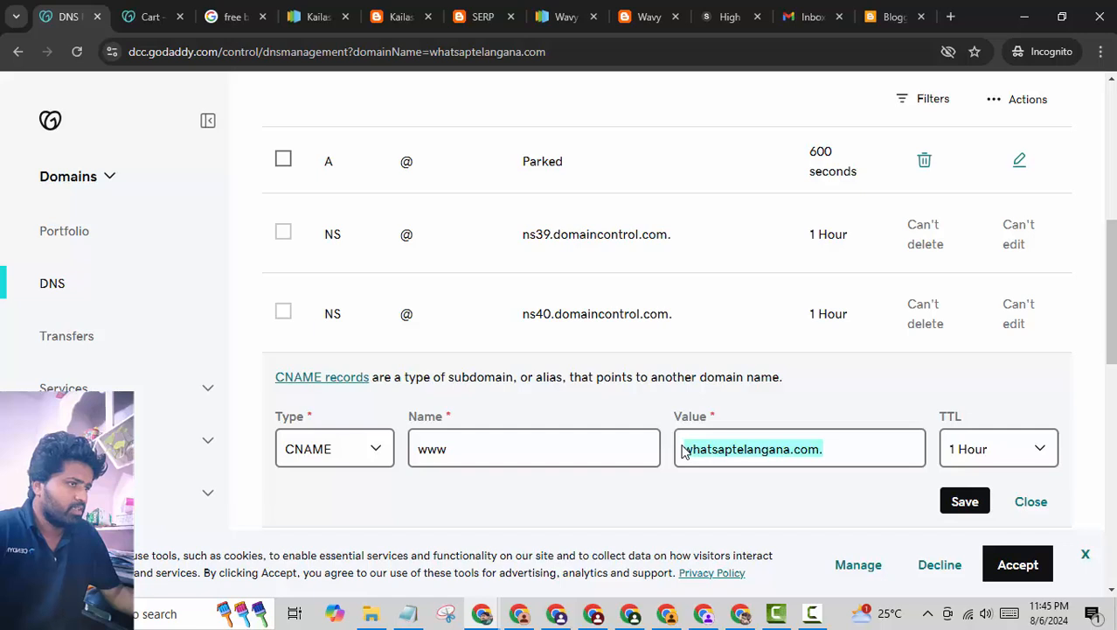
{"action": "key", "text": "ctrl+v"}
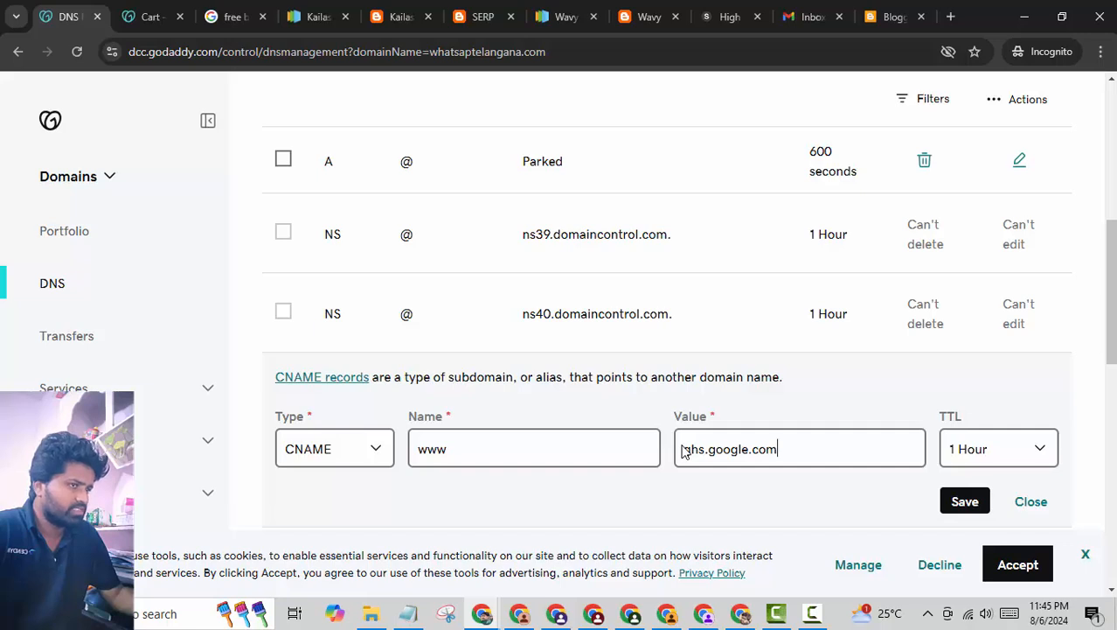
- Save the www record, continuing to identity verification, and accept the site's cookies
{"action": "left_click", "coordinate": [965, 507]}
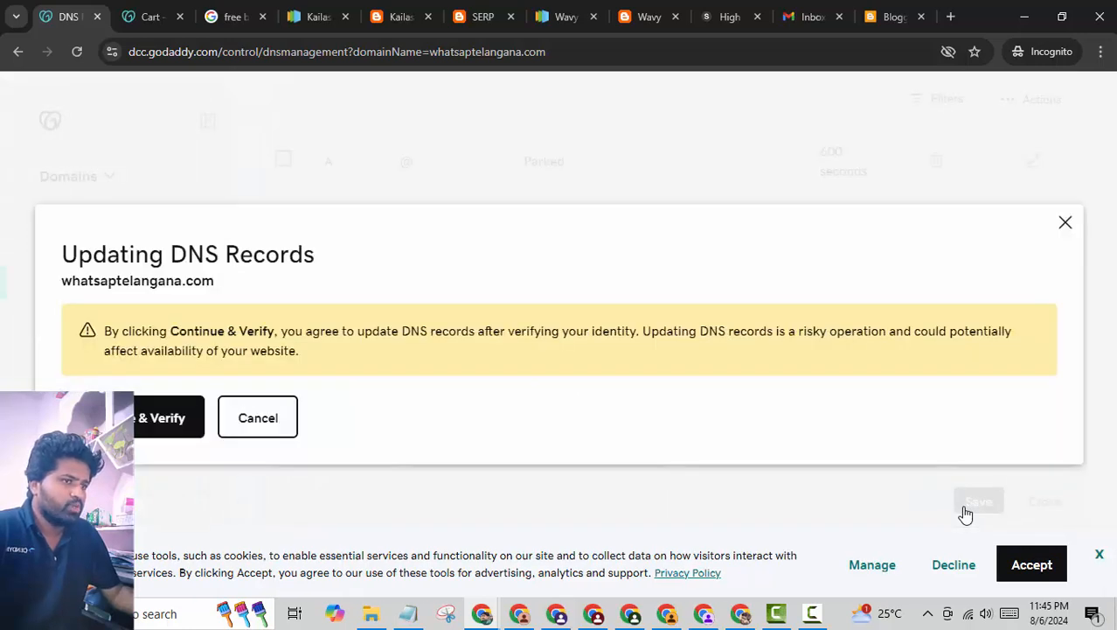
{"action": "left_click", "coordinate": [183, 423]}
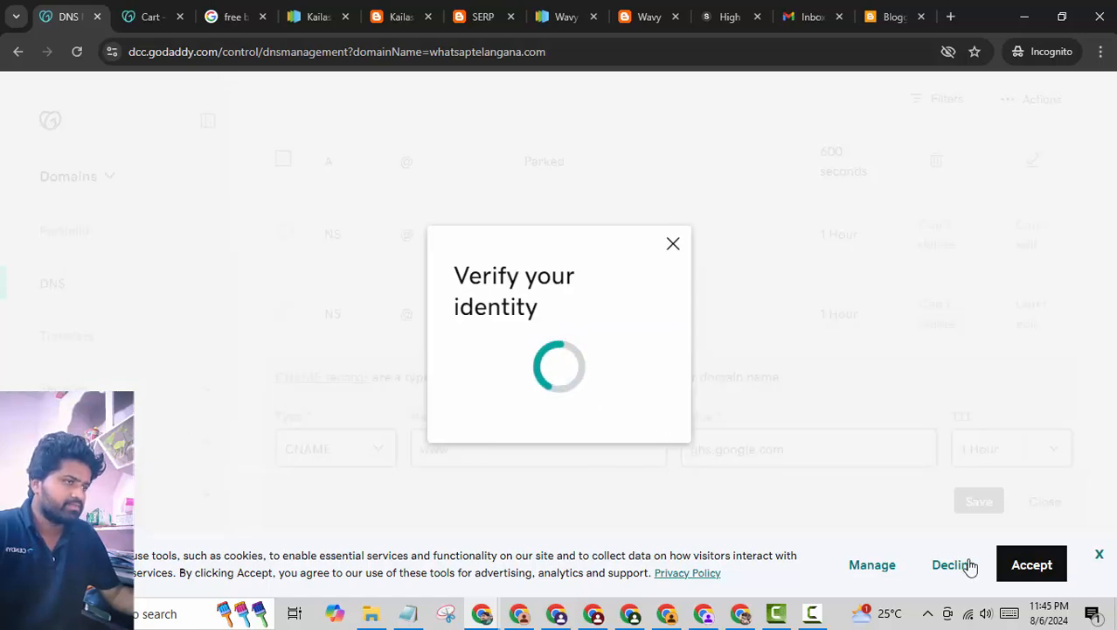
{"action": "left_click", "coordinate": [1013, 567]}
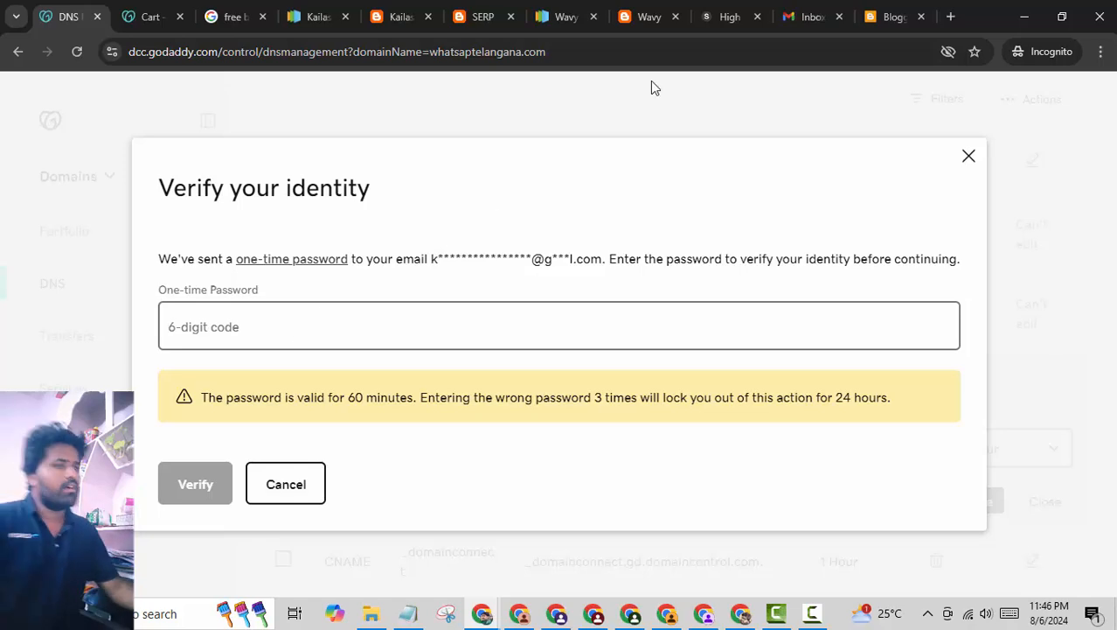
- Switch to Gmail, open GoDaddy's newest e-mail about changing domain settings and copy the one-time password
{"action": "left_click", "coordinate": [809, 16]}
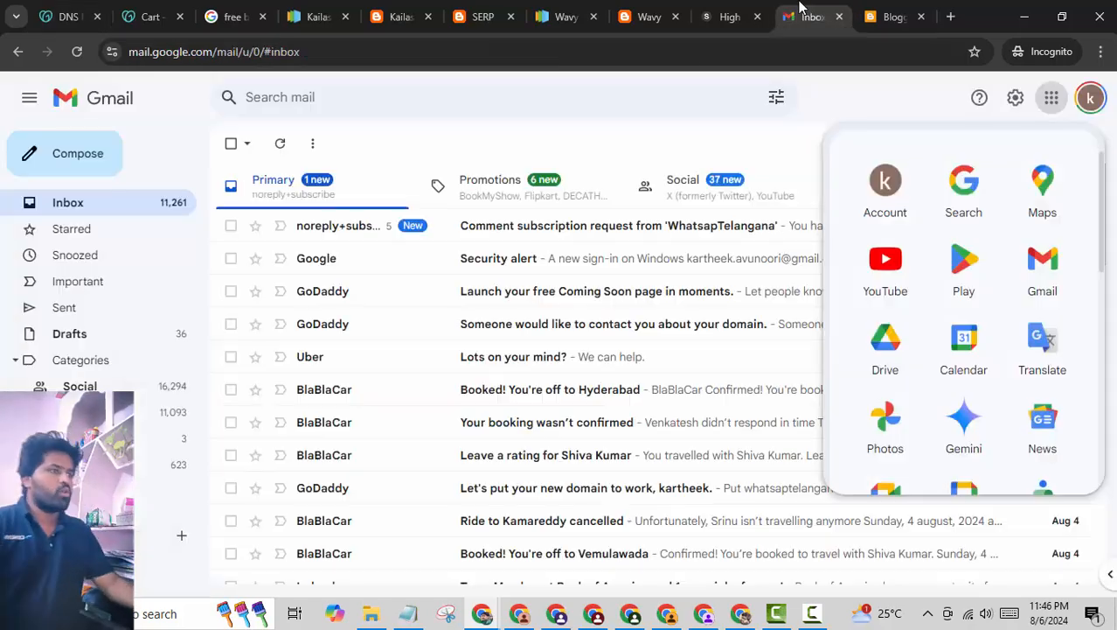
{"action": "left_click", "coordinate": [497, 235]}
{"action": "scroll", "coordinate": [647, 426], "scroll_direction": "down", "scroll_amount": 1}
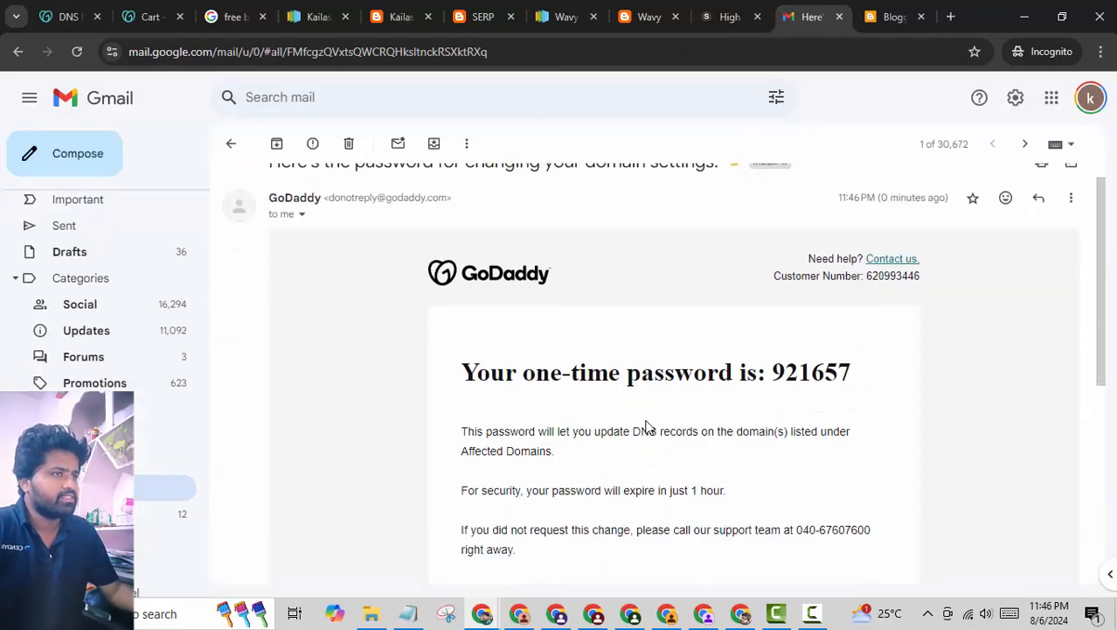
{"action": "scroll", "coordinate": [647, 425], "scroll_direction": "down", "scroll_amount": 3}
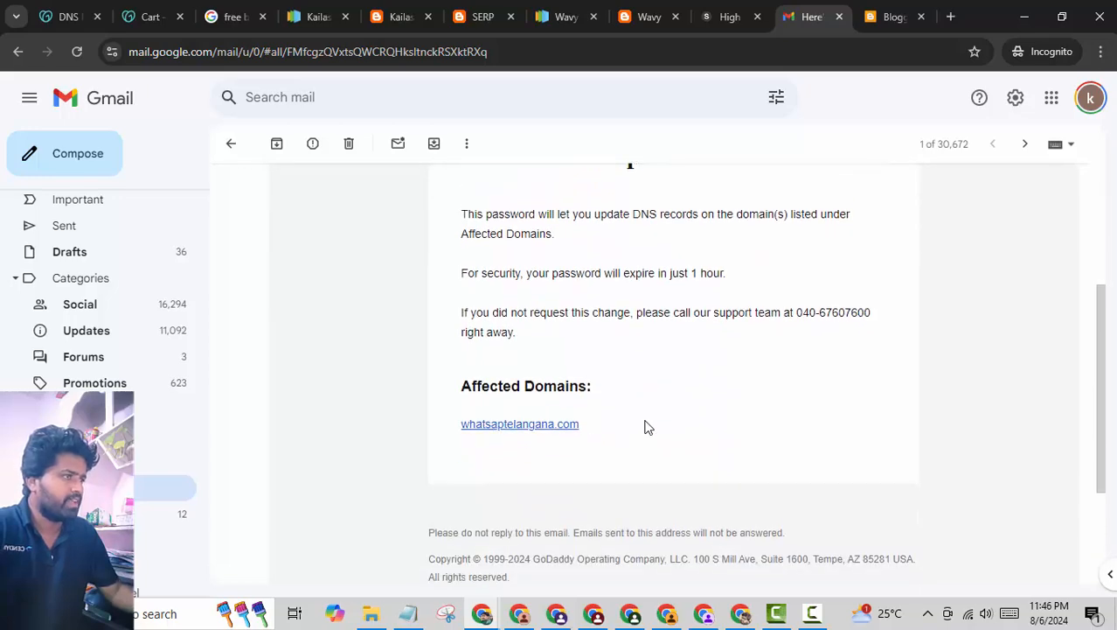
{"action": "scroll", "coordinate": [647, 426], "scroll_direction": "down", "scroll_amount": 1}
{"action": "scroll", "coordinate": [645, 424], "scroll_direction": "up", "scroll_amount": 3}
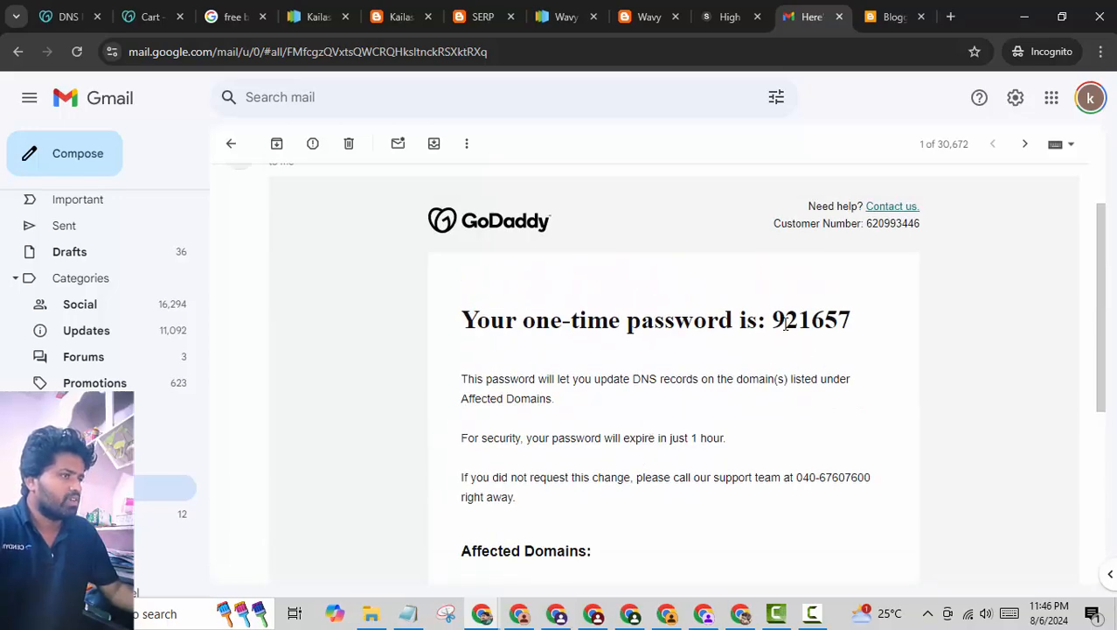
{"action": "left_click_drag", "start_coordinate": [772, 320], "coordinate": [849, 322]}
{"action": "right_click", "coordinate": [813, 321]}
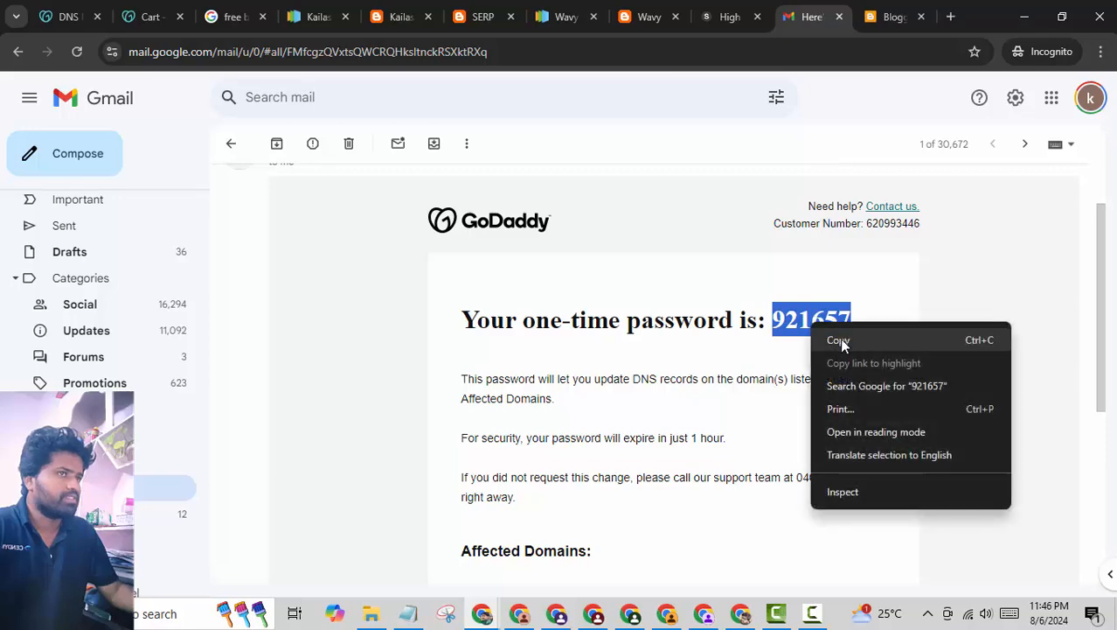
{"action": "left_click", "coordinate": [843, 337]}
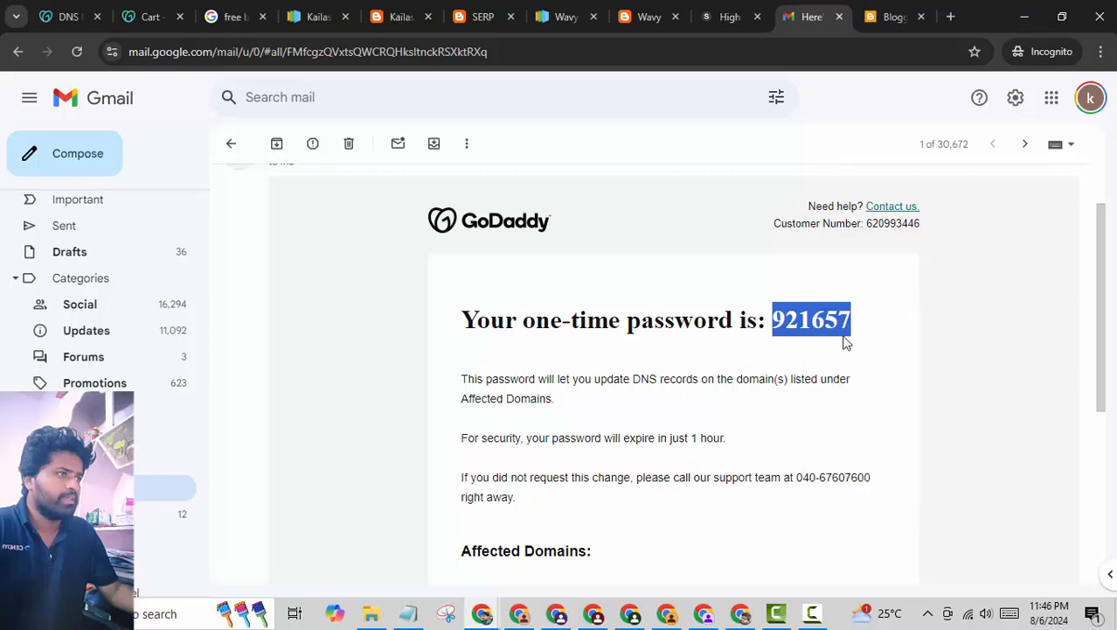
- Return to GoDaddy, paste the one-time password into the identity verification dialog and verify it
{"action": "left_click", "coordinate": [65, 16]}
{"action": "right_click", "coordinate": [210, 321]}
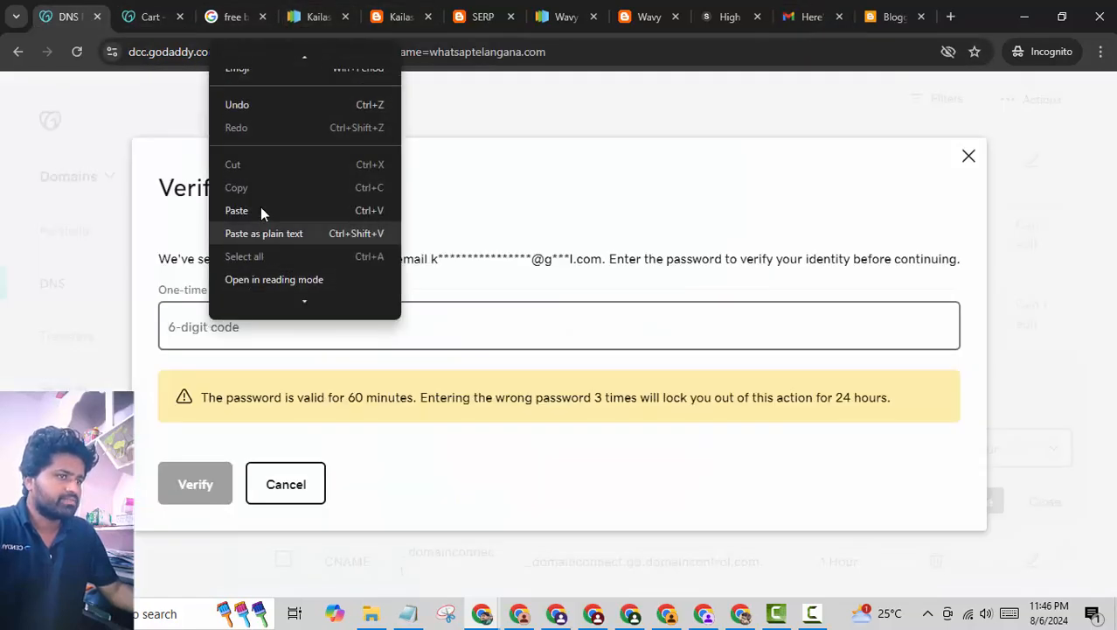
{"action": "left_click", "coordinate": [254, 210]}
{"action": "left_click", "coordinate": [196, 476]}
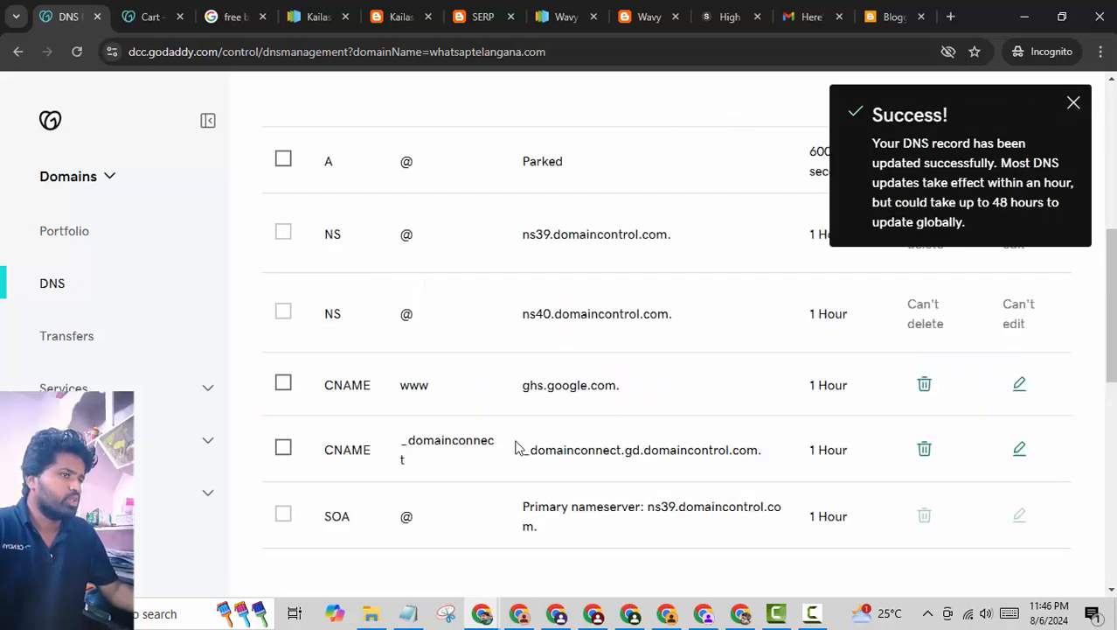
- Open the _domainconnect CNAME record for editing, and copy the second CNAME name, caf7ok7kmn7m, from Blogger's custom domain dialog
{"action": "left_click", "coordinate": [1020, 450]}
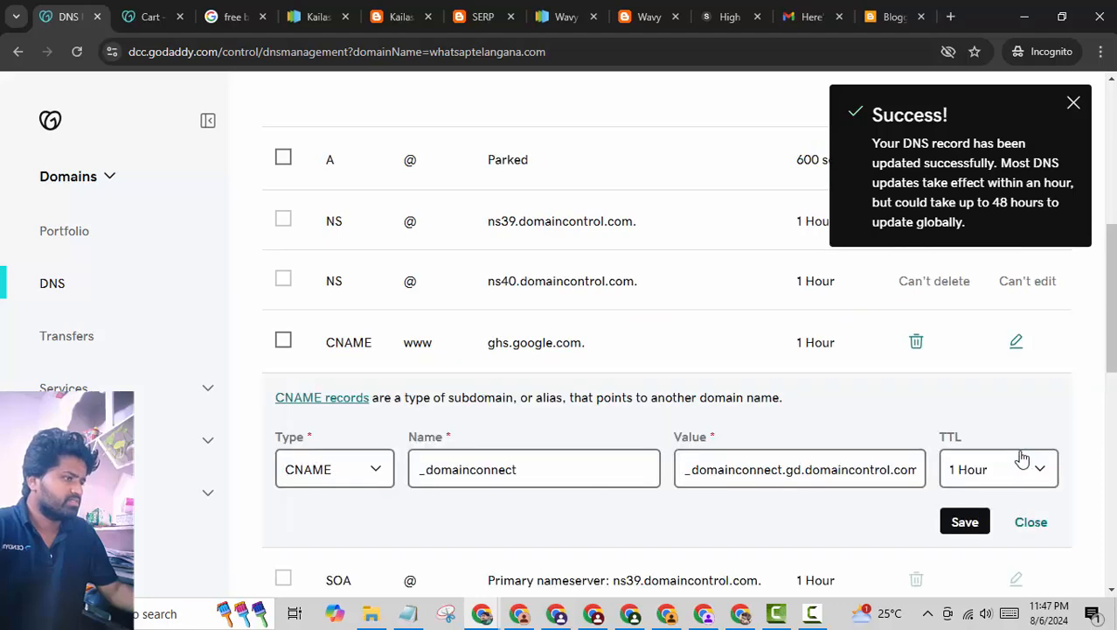
{"action": "left_click", "coordinate": [892, 16]}
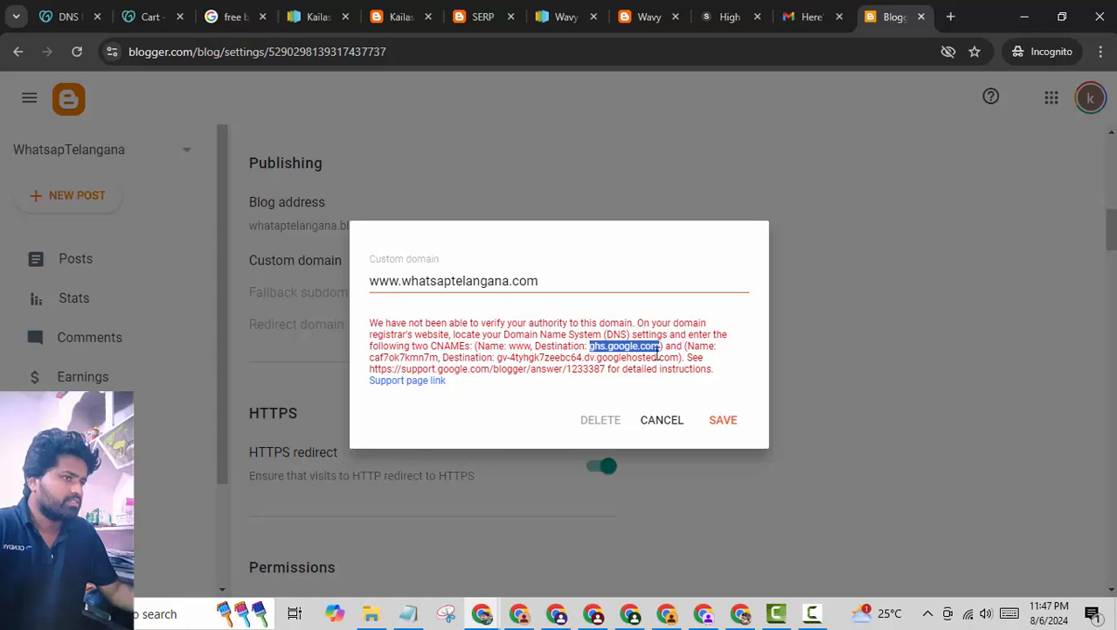
{"action": "left_click_drag", "start_coordinate": [371, 359], "coordinate": [428, 360]}
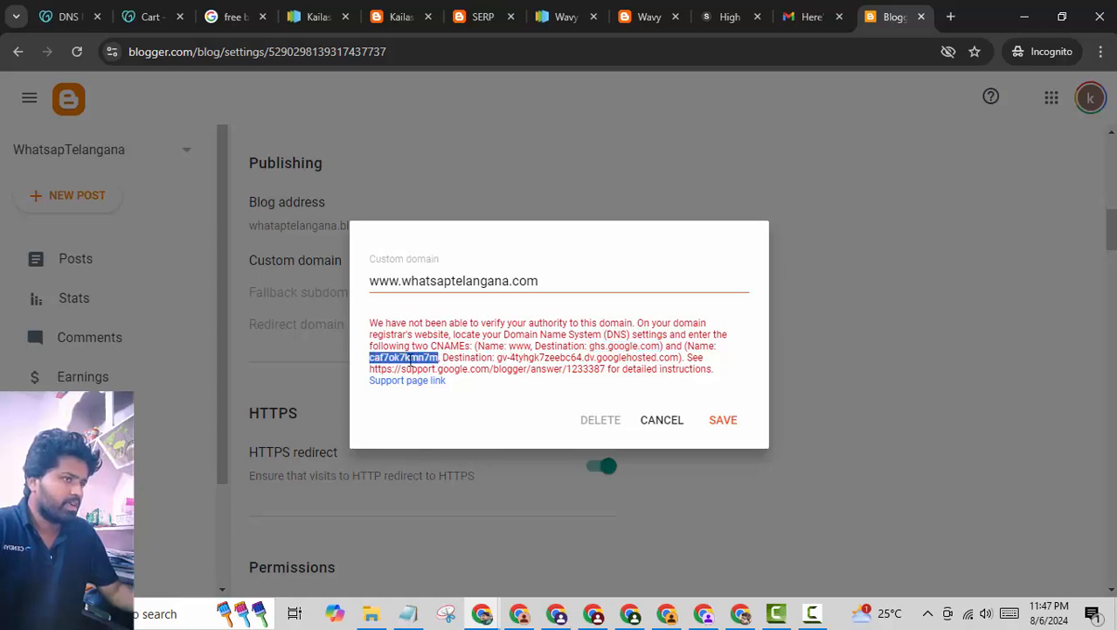
{"action": "right_click", "coordinate": [411, 360]}
{"action": "left_click", "coordinate": [442, 376]}
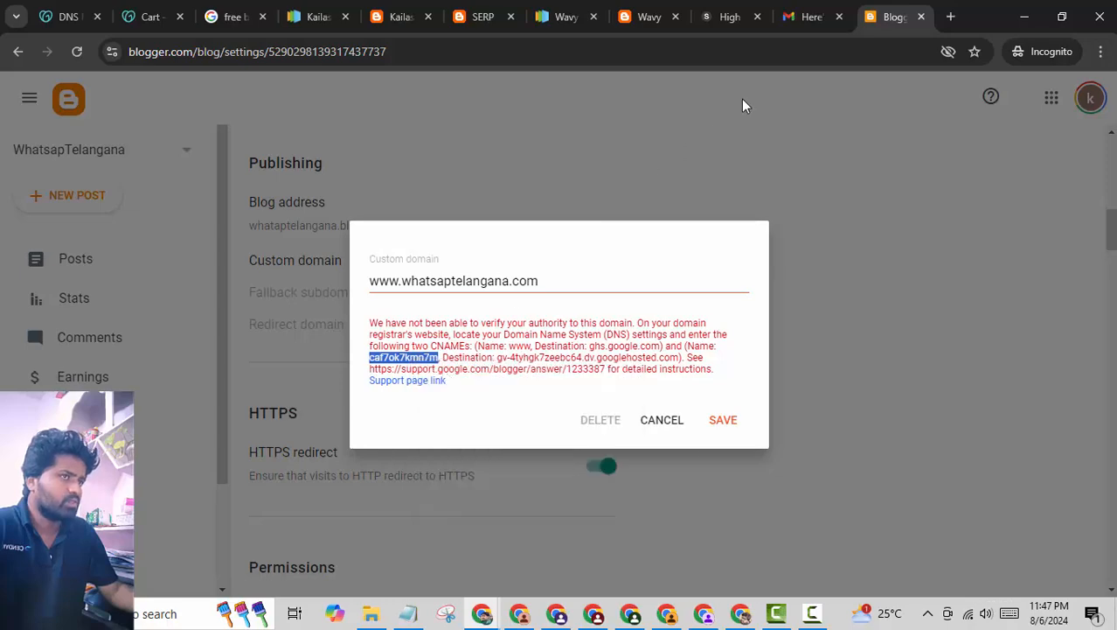
- Return to GoDaddy's DNS page and replace the _domainconnect record's name with caf7ok7kmn7m
{"action": "left_click", "coordinate": [165, 14]}
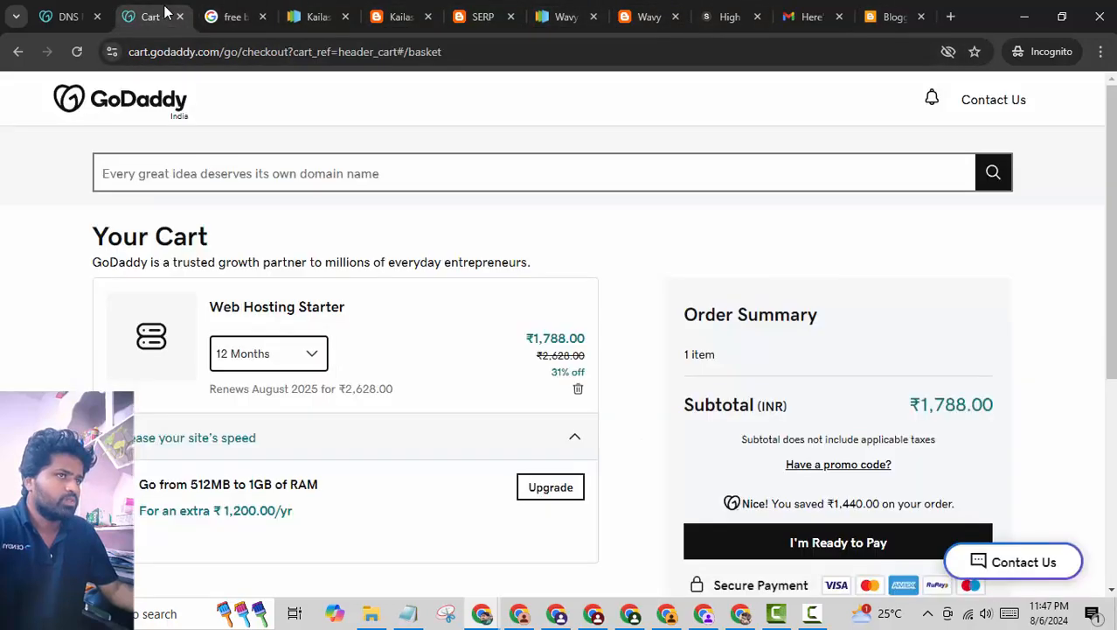
{"action": "left_click", "coordinate": [70, 15]}
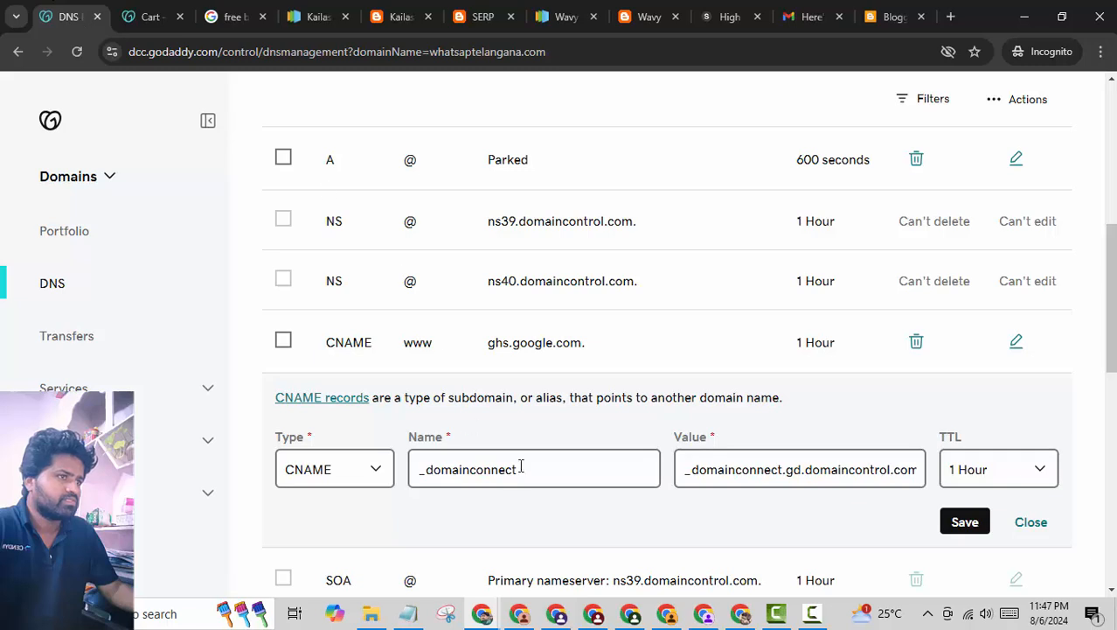
{"action": "left_click_drag", "start_coordinate": [526, 472], "coordinate": [418, 466]}
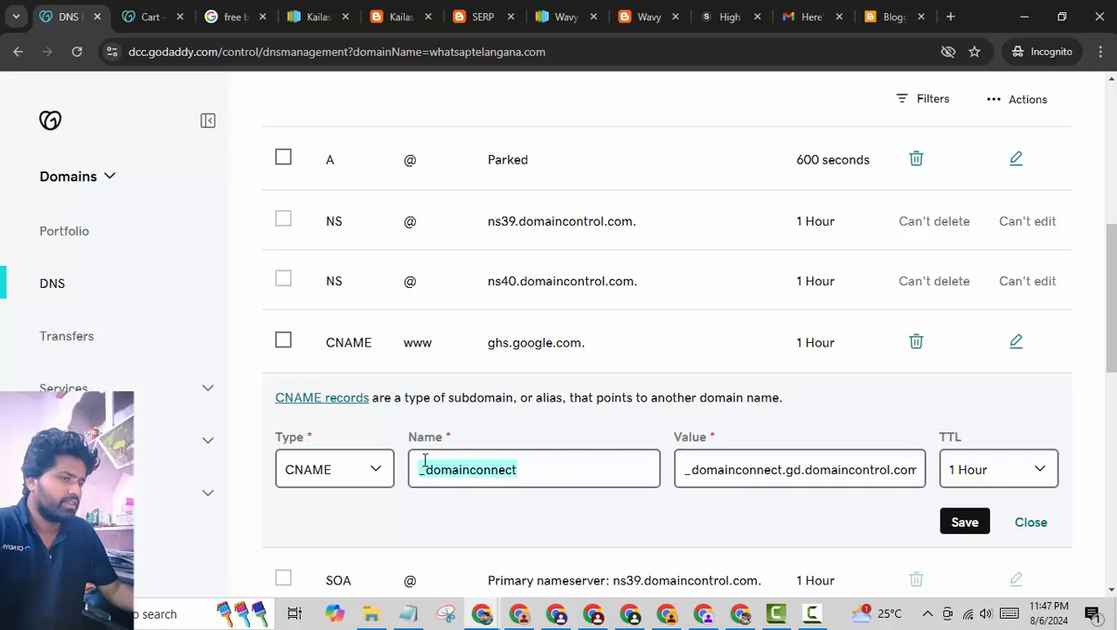
{"action": "key", "text": "ctrl+v"}
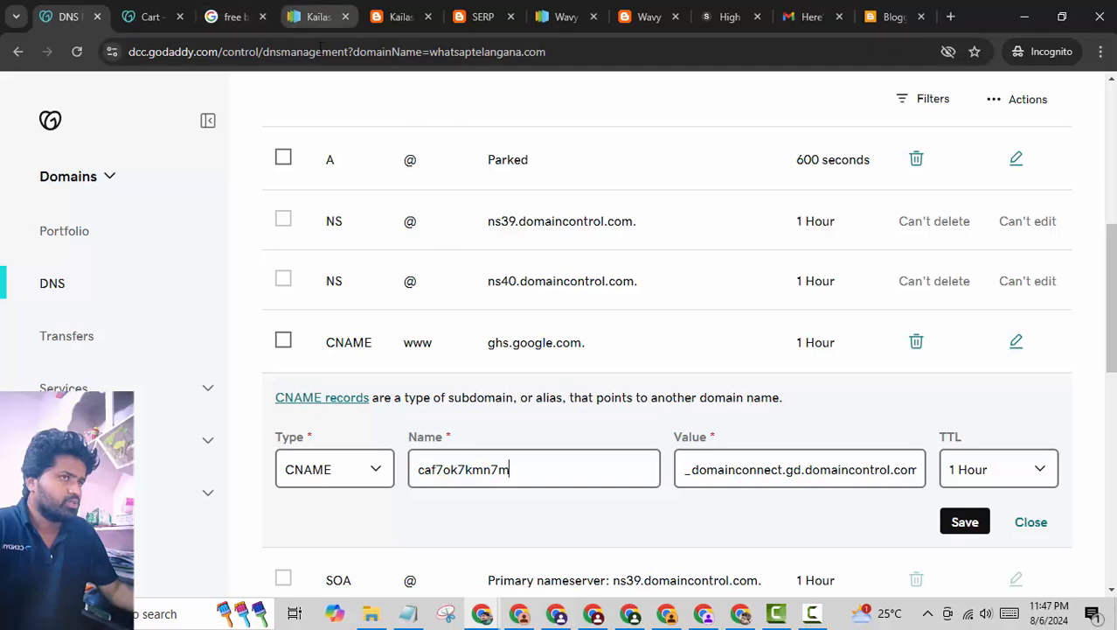
- Switch to Blogger and copy the second CNAME destination, gv-4tyhgk7zeebc64.dv.googlehosted.com, from the custom domain dialog
{"action": "left_click", "coordinate": [885, 17]}
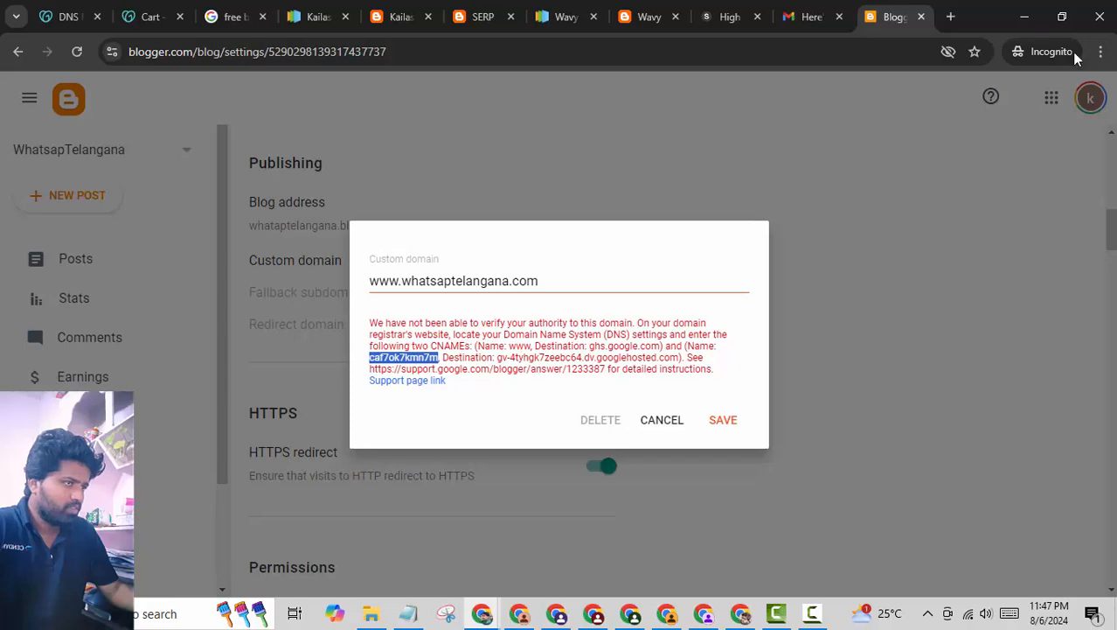
{"action": "left_click", "coordinate": [1063, 16]}
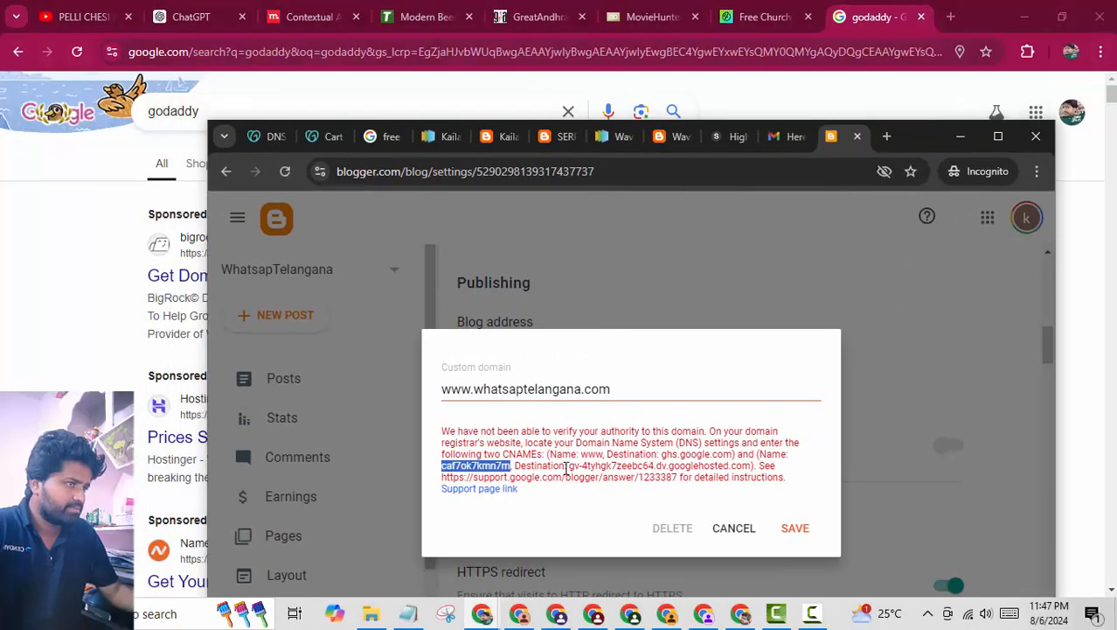
{"action": "left_click_drag", "start_coordinate": [570, 466], "coordinate": [752, 466]}
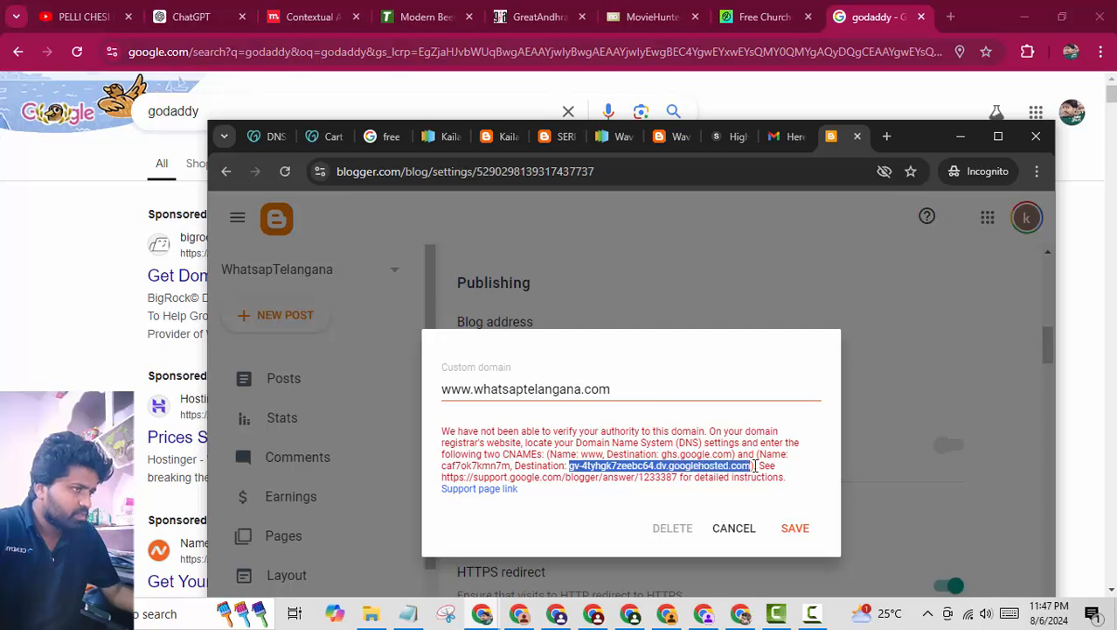
{"action": "right_click", "coordinate": [728, 467]}
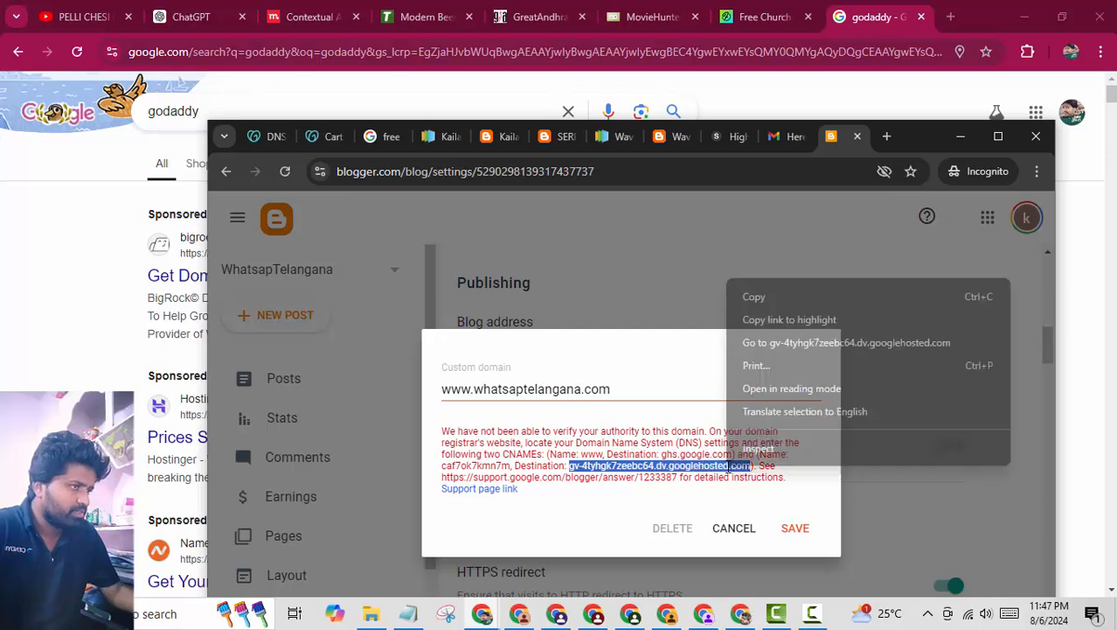
{"action": "left_click", "coordinate": [765, 294]}
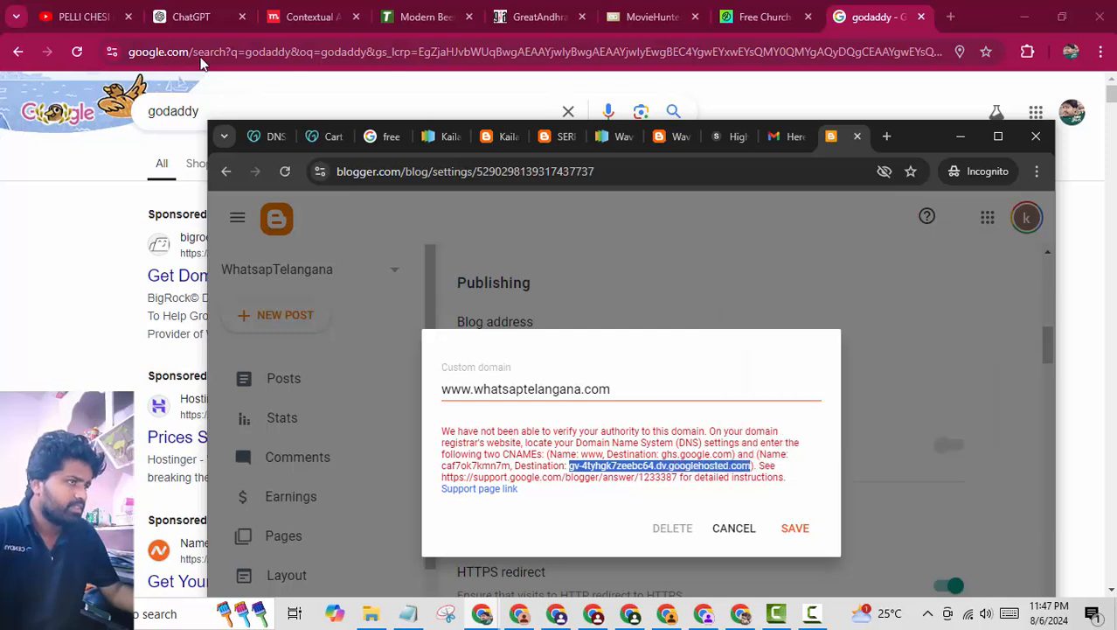
- Back in GoDaddy, set the edited CNAME record's value to gv-4tyhgk7zeebc64.dv.googlehosted.com and save it, continuing to identity verification
{"action": "left_click", "coordinate": [998, 136]}
{"action": "left_click", "coordinate": [54, 17]}
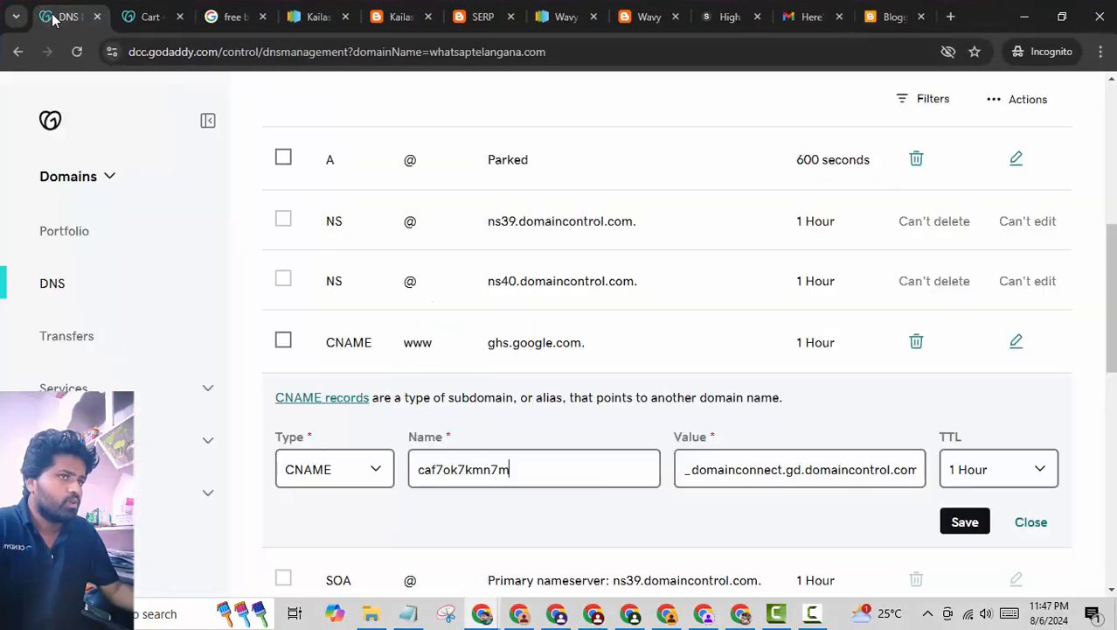
{"action": "left_click", "coordinate": [759, 469]}
{"action": "key", "text": "ctrl+a"}
{"action": "key", "text": "ctrl+v"}
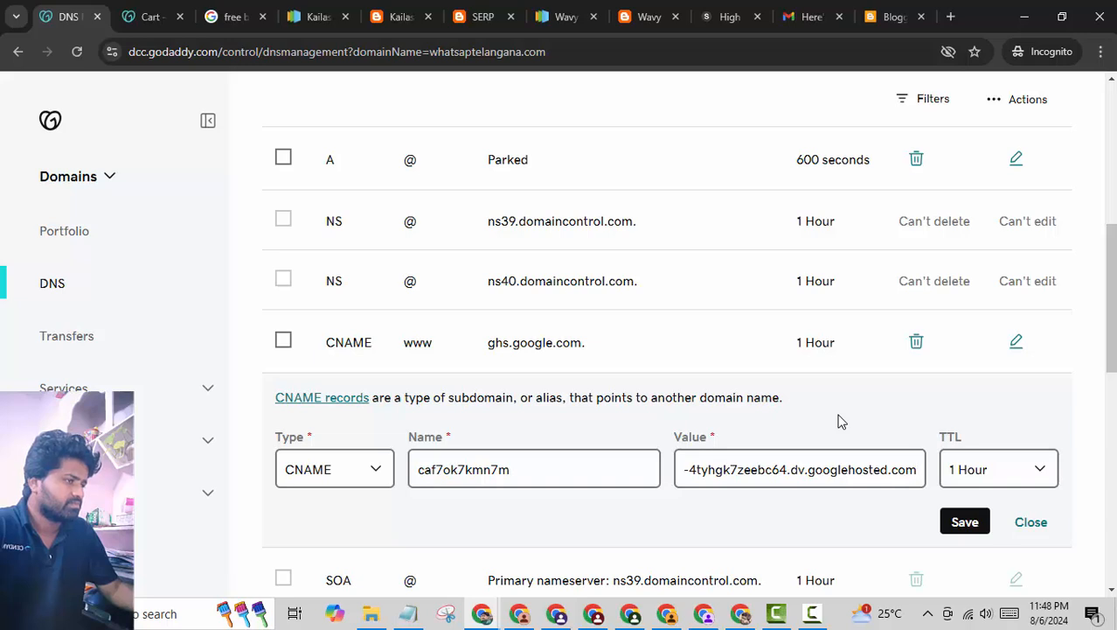
{"action": "left_click", "coordinate": [965, 522]}
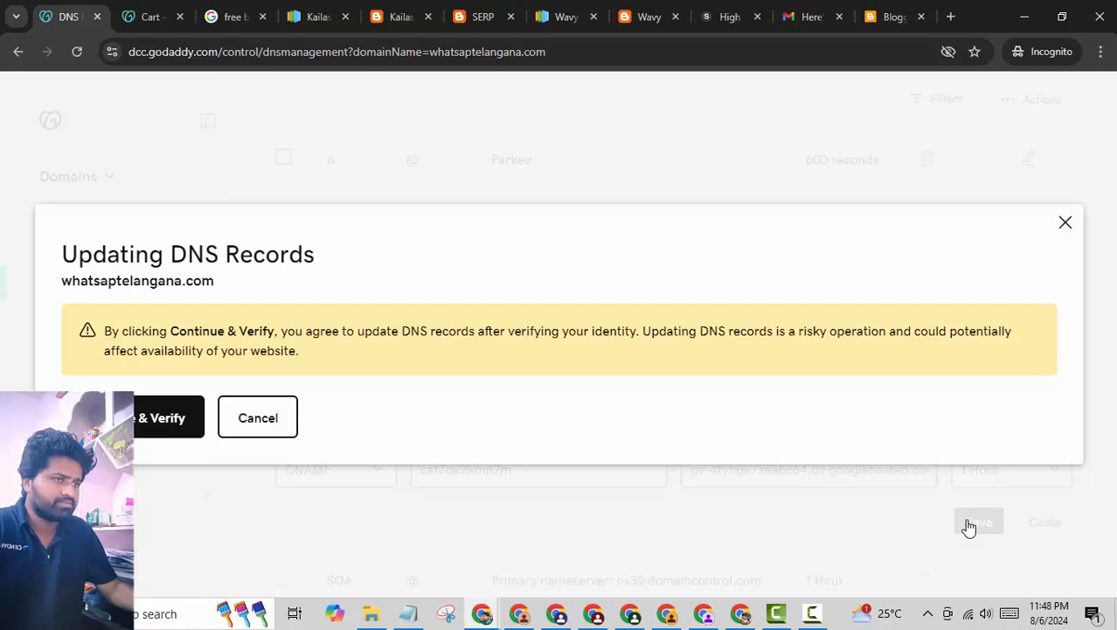
{"action": "left_click", "coordinate": [140, 424]}
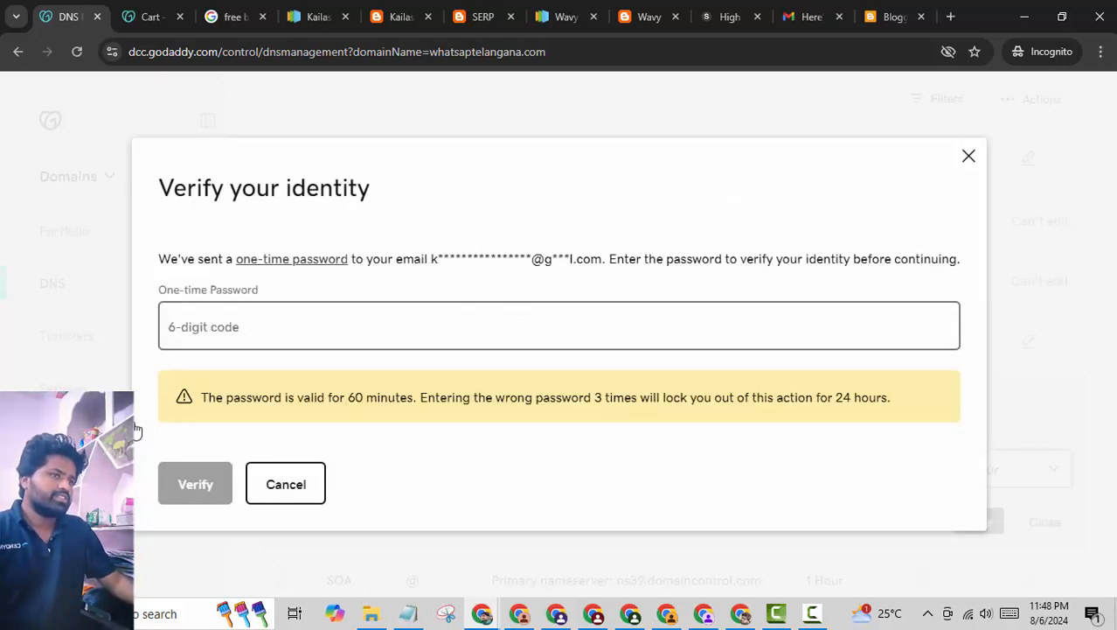
- Switch to Gmail, refresh the mail list, open GoDaddy's newest domain settings e-mail and copy the one-time password
{"action": "left_click", "coordinate": [804, 11]}
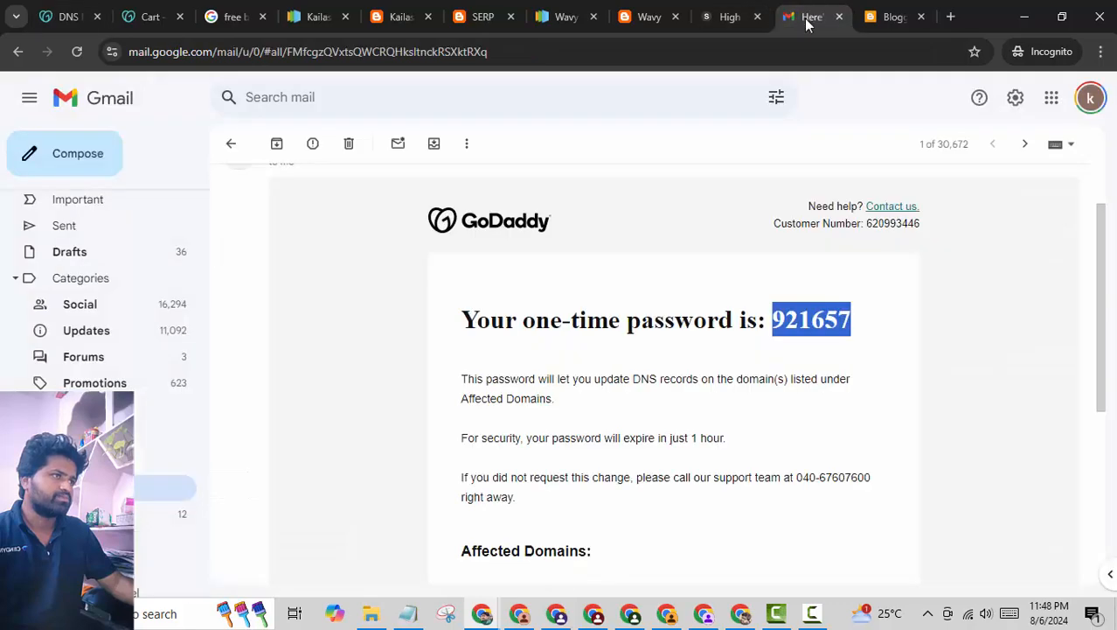
{"action": "left_click", "coordinate": [232, 147]}
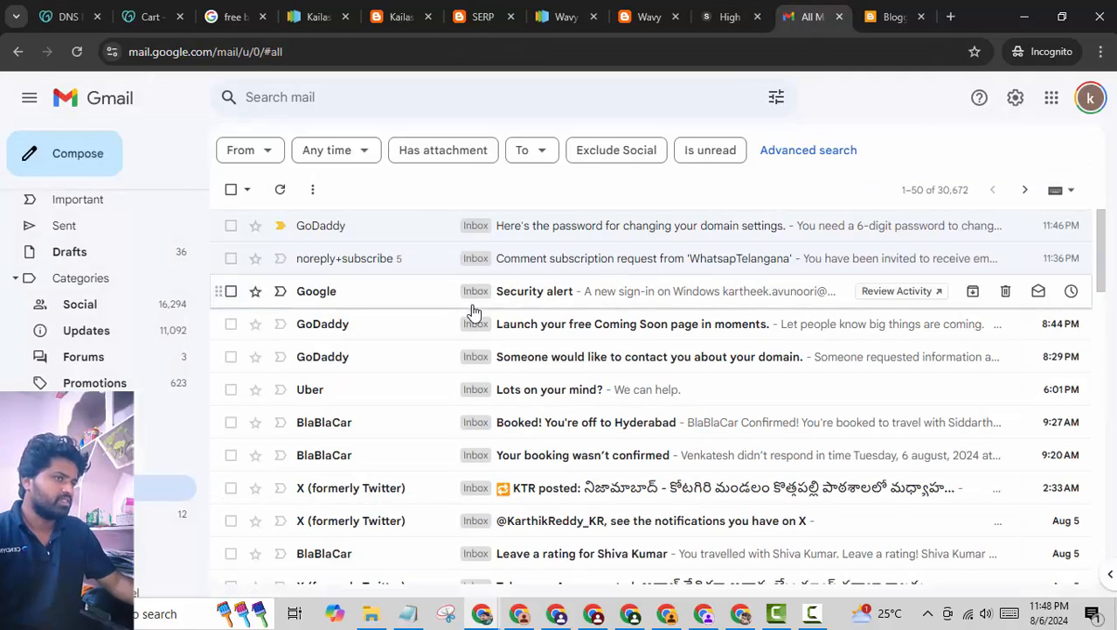
{"action": "left_click", "coordinate": [77, 52]}
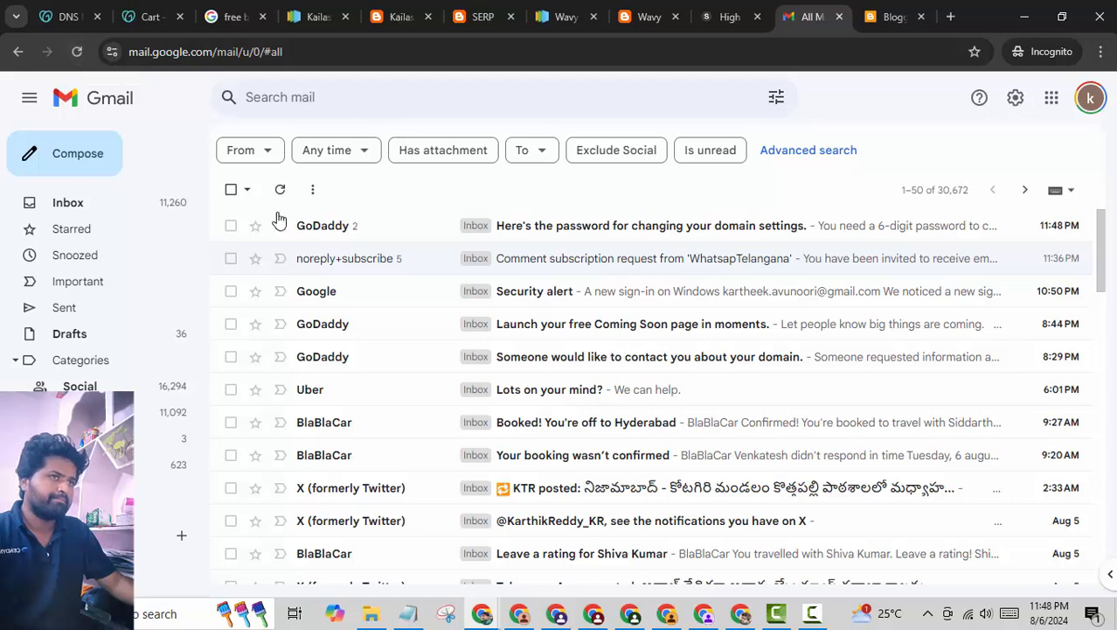
{"action": "left_click", "coordinate": [311, 225]}
{"action": "scroll", "coordinate": [697, 399], "scroll_direction": "down", "scroll_amount": 5}
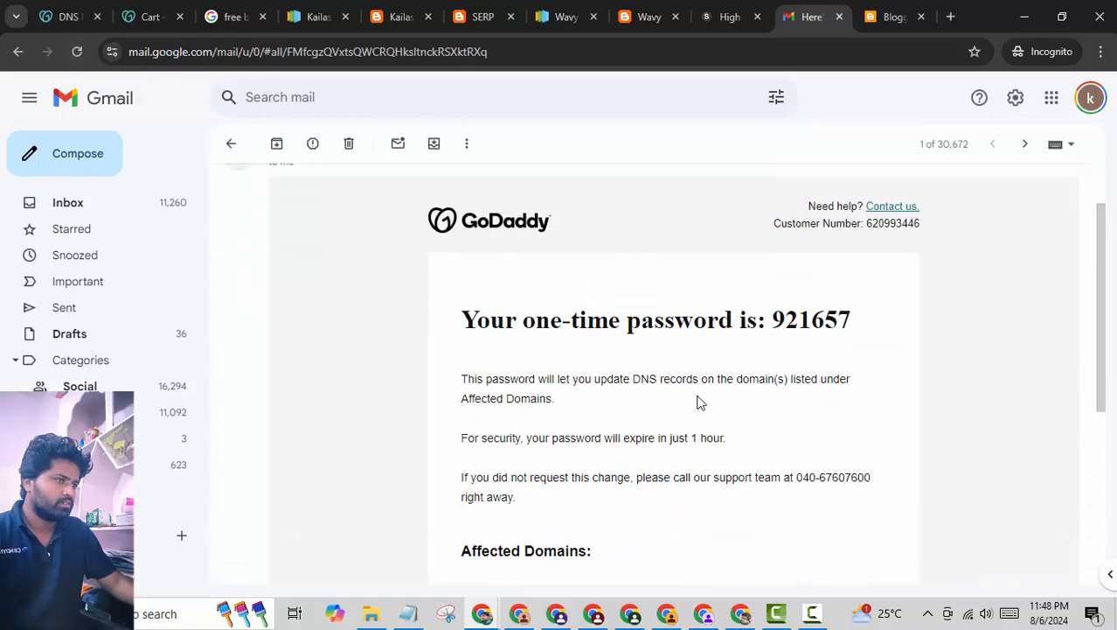
{"action": "scroll", "coordinate": [698, 401], "scroll_direction": "up", "scroll_amount": 5}
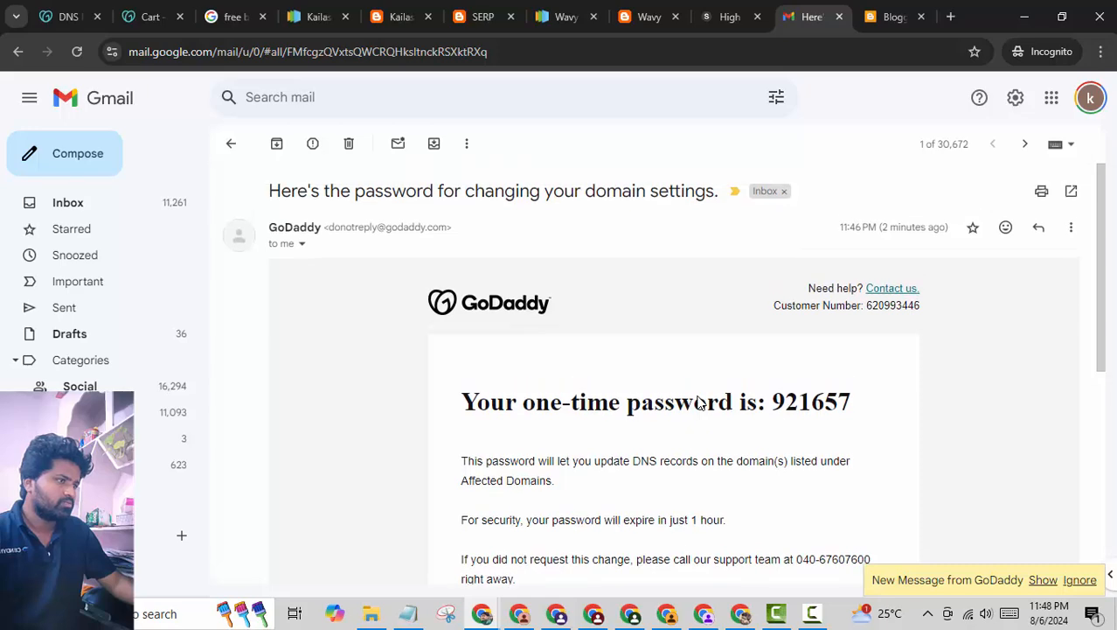
{"action": "scroll", "coordinate": [689, 391], "scroll_direction": "down", "scroll_amount": 5}
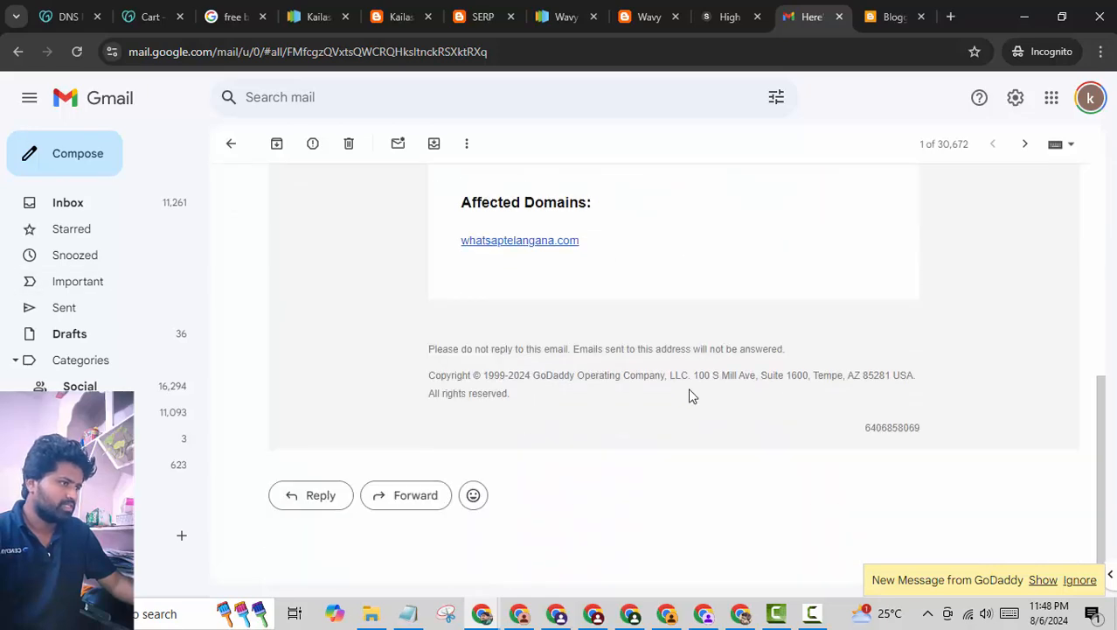
{"action": "scroll", "coordinate": [688, 388], "scroll_direction": "up", "scroll_amount": 5}
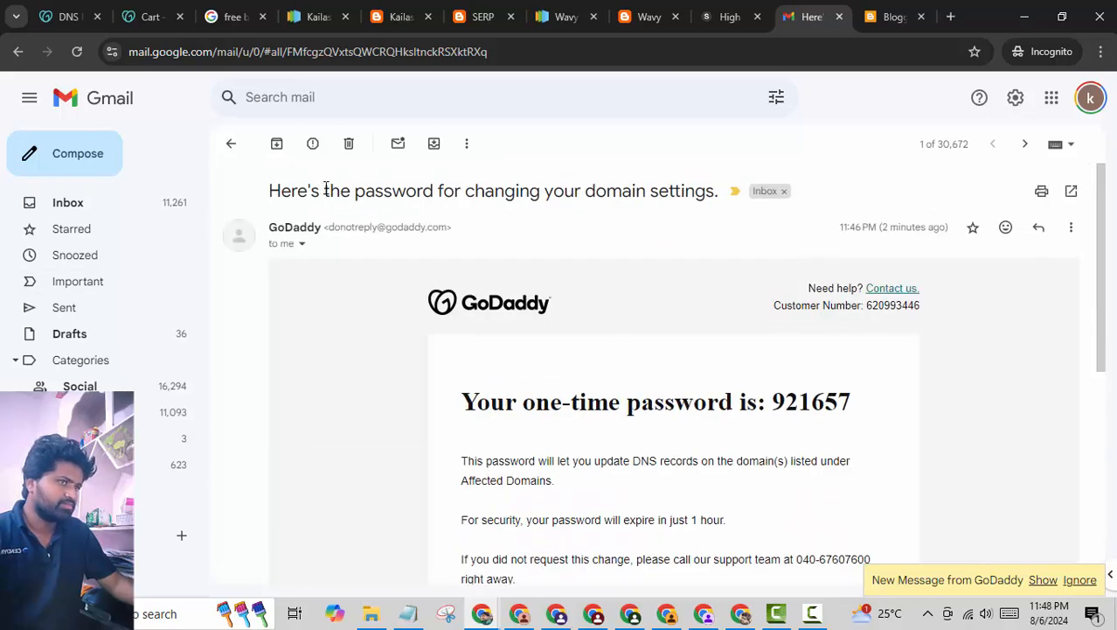
{"action": "left_click", "coordinate": [1043, 580]}
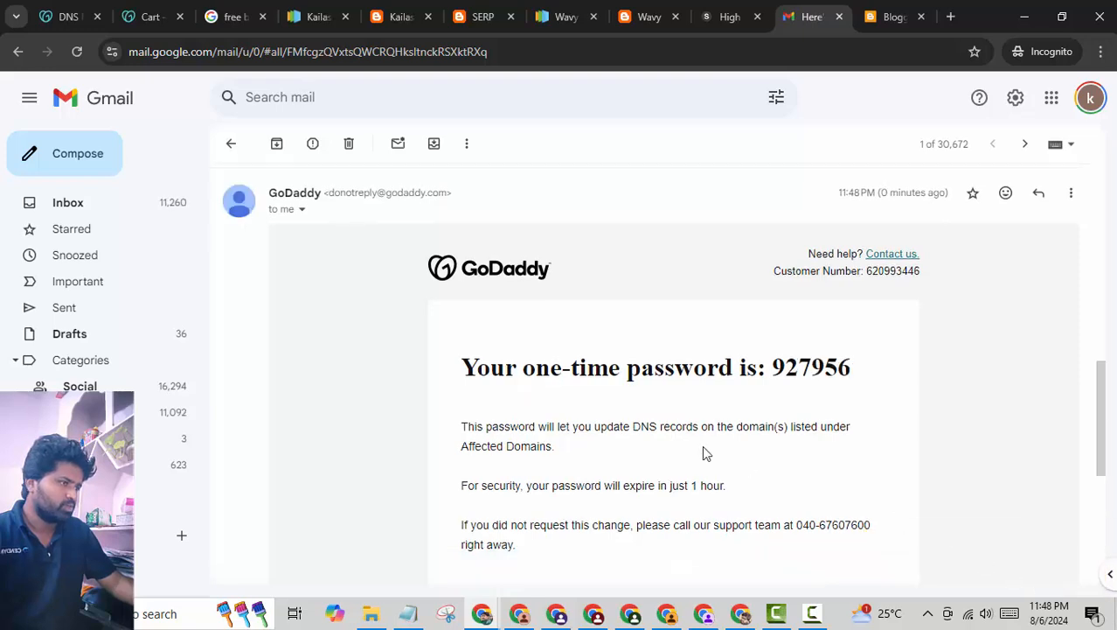
{"action": "left_click_drag", "start_coordinate": [777, 373], "coordinate": [850, 374]}
{"action": "key", "text": "ctrl+c"}
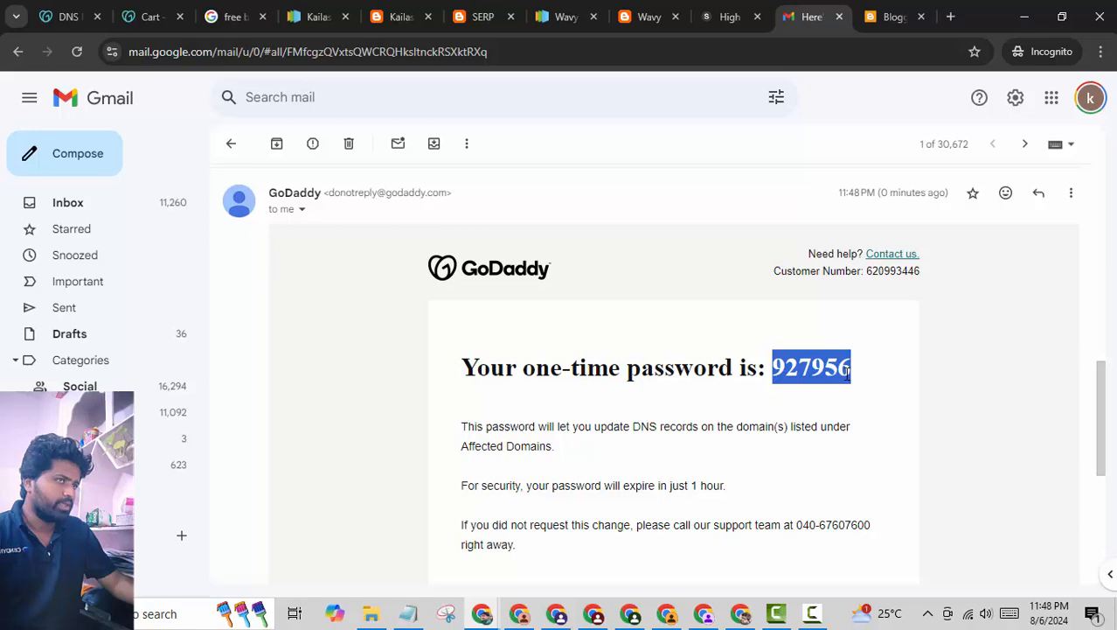
- Return to GoDaddy, paste the one-time password into the identity verification dialog and verify it
{"action": "left_click", "coordinate": [895, 13]}
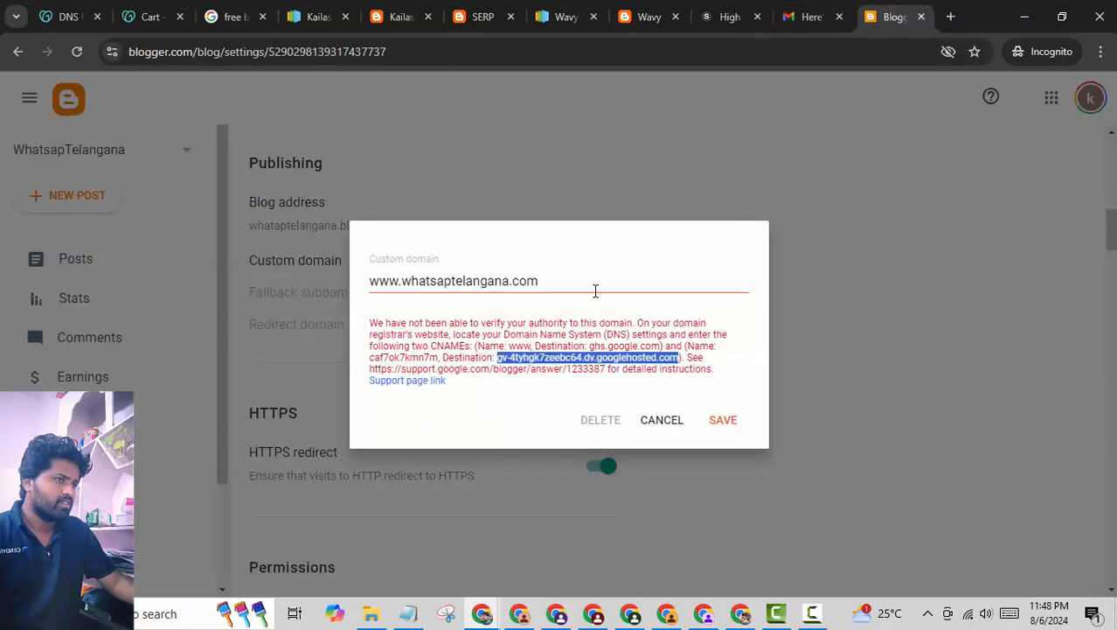
{"action": "left_click", "coordinate": [85, 12]}
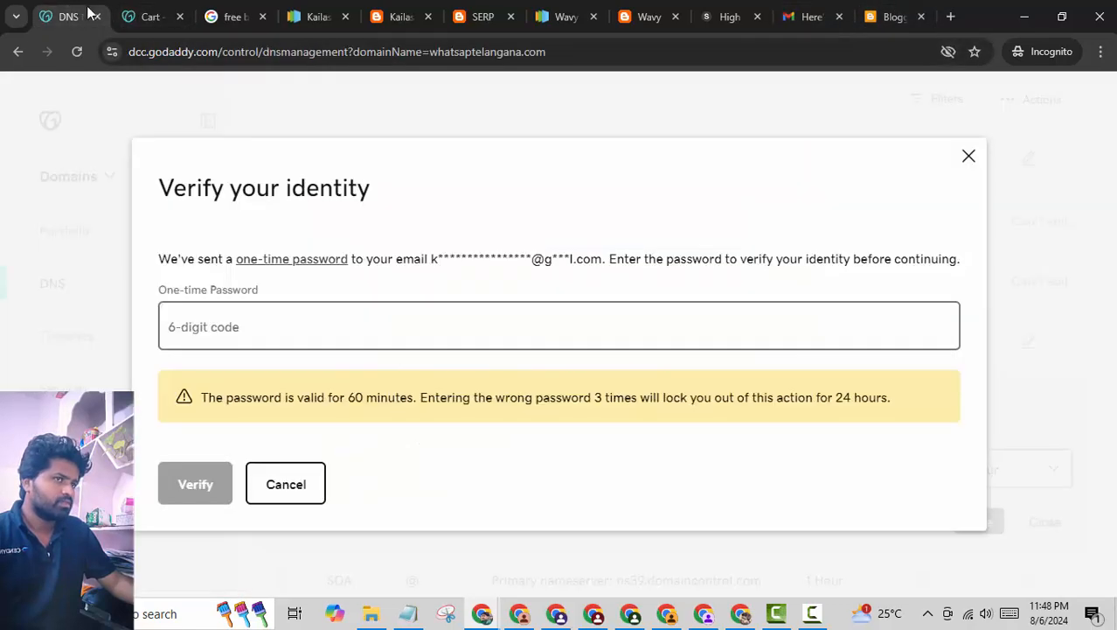
{"action": "key", "text": "ctrl+v"}
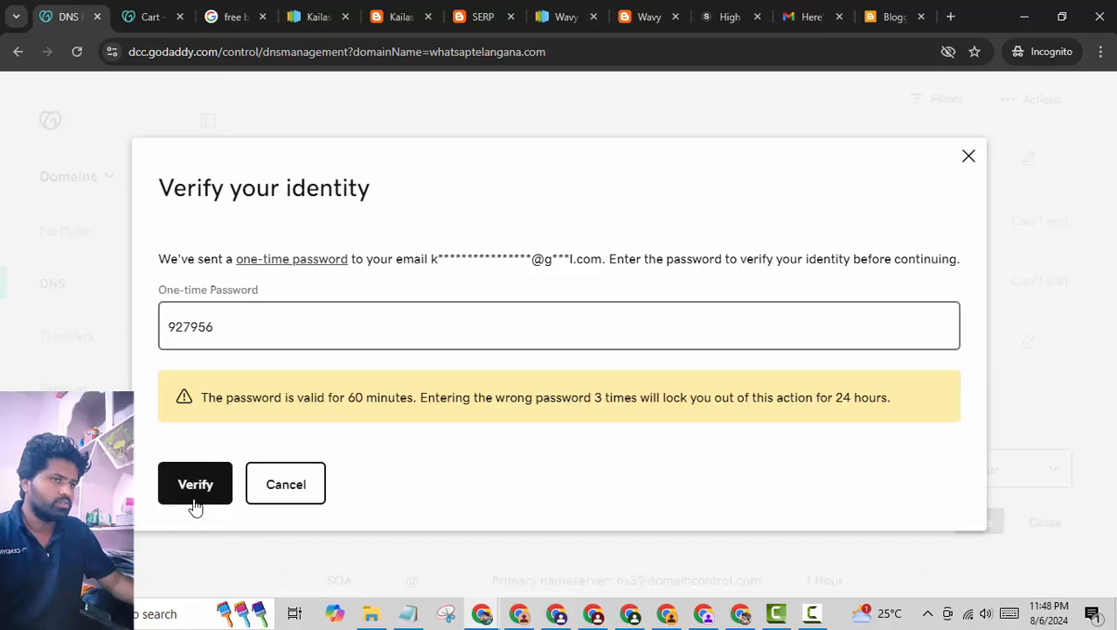
{"action": "left_click", "coordinate": [183, 499]}
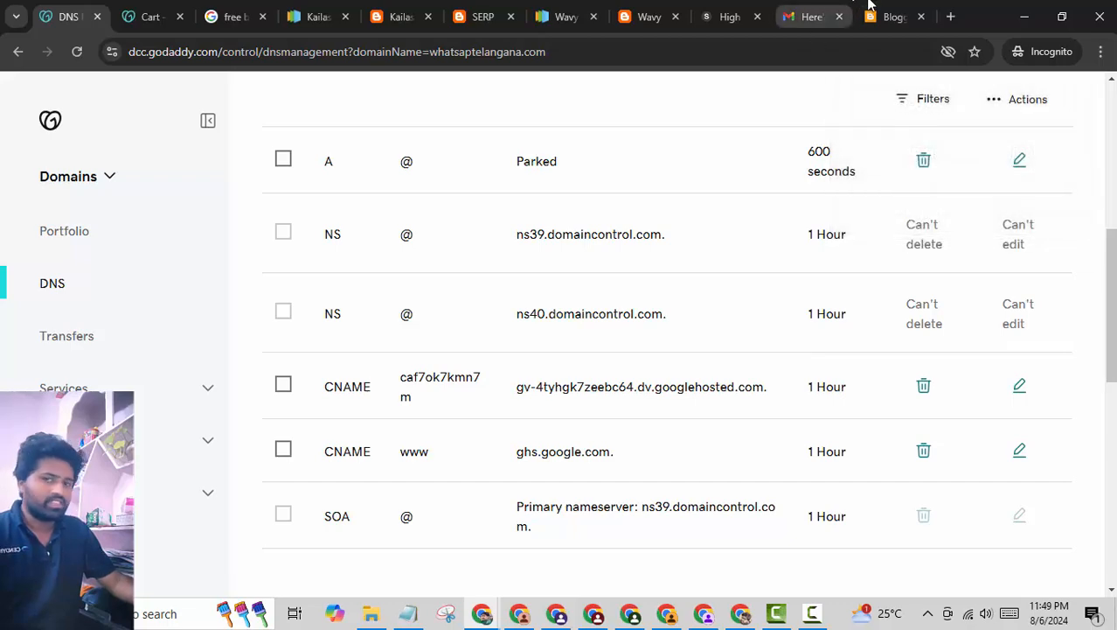
{"action": "left_click", "coordinate": [892, 17]}
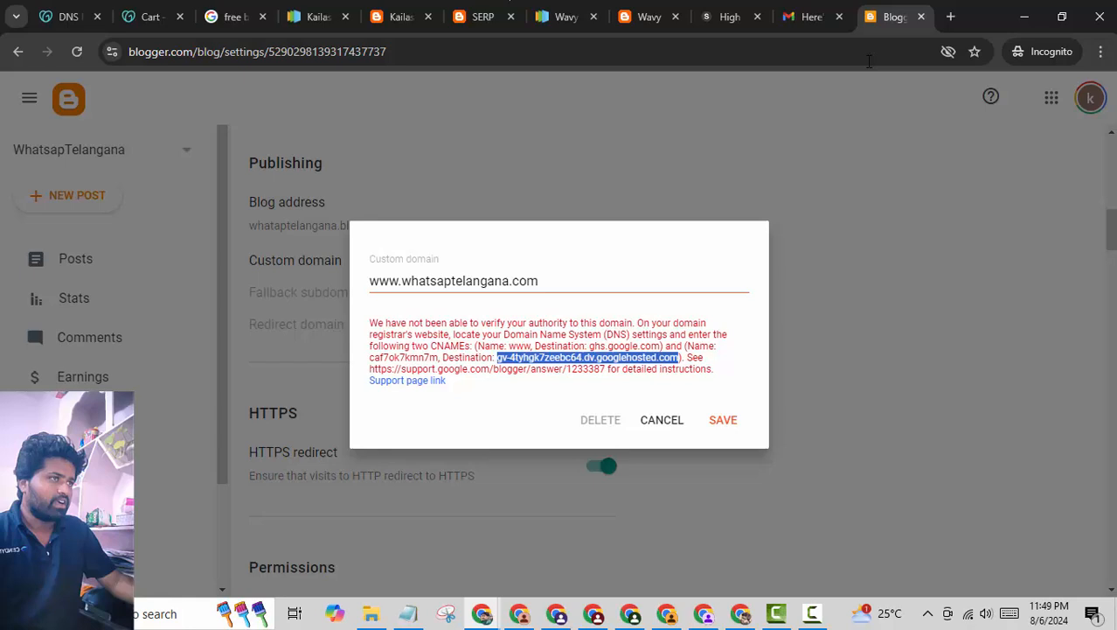
{"action": "left_click", "coordinate": [723, 421]}
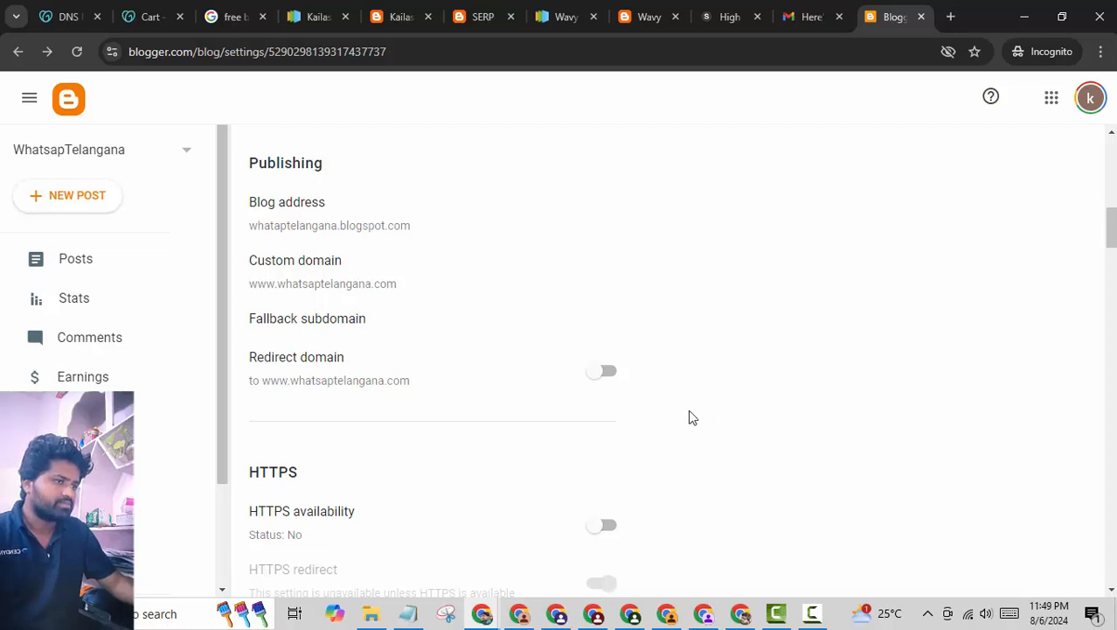
{"action": "left_click", "coordinate": [608, 376]}
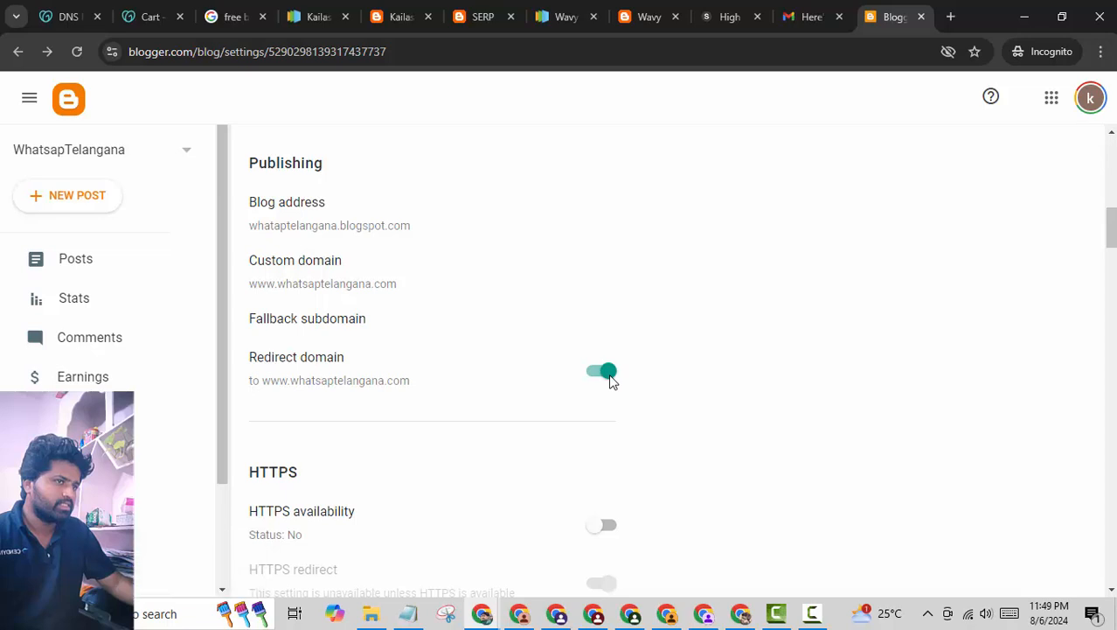
{"action": "scroll", "coordinate": [610, 378], "scroll_direction": "down", "scroll_amount": 2}
{"action": "left_click", "coordinate": [611, 367]}
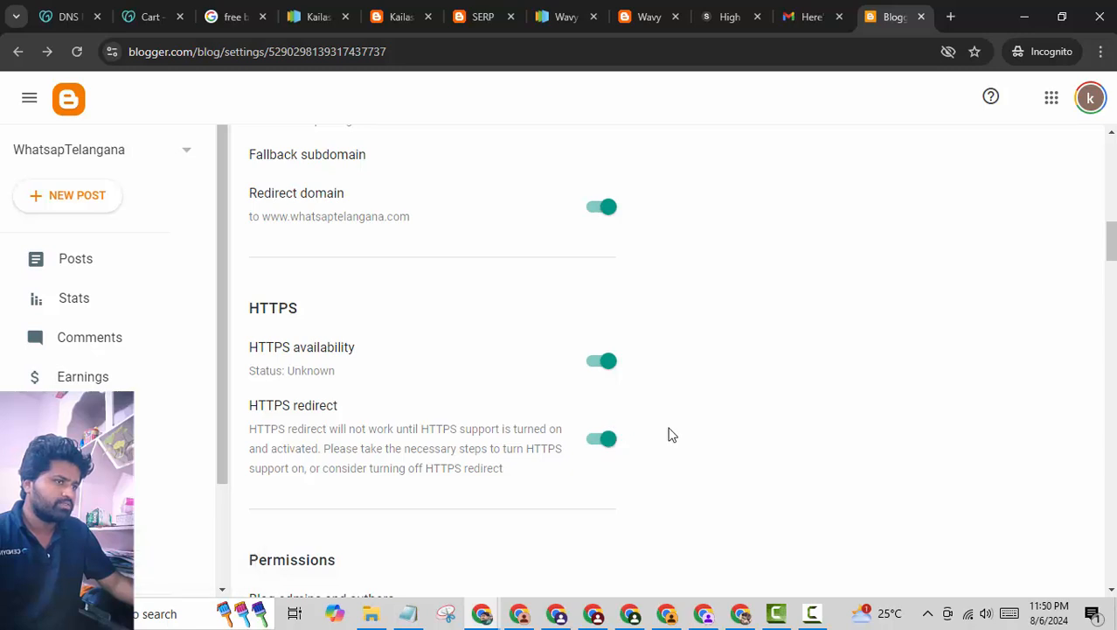
{"action": "scroll", "coordinate": [672, 434], "scroll_direction": "down", "scroll_amount": 2}
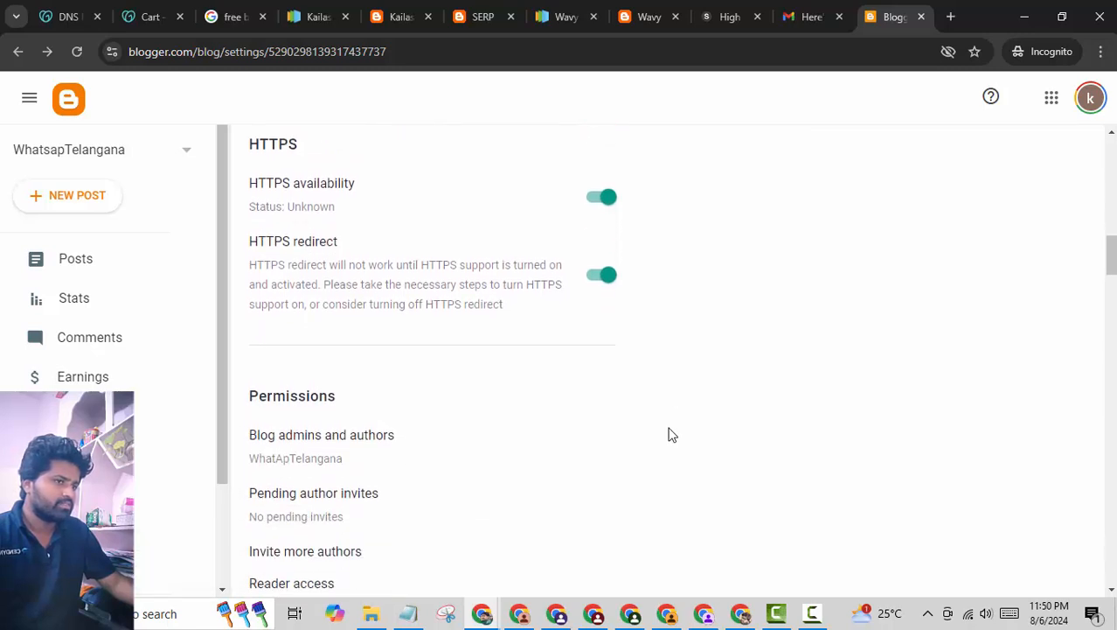
{"action": "scroll", "coordinate": [672, 435], "scroll_direction": "down", "scroll_amount": 2}
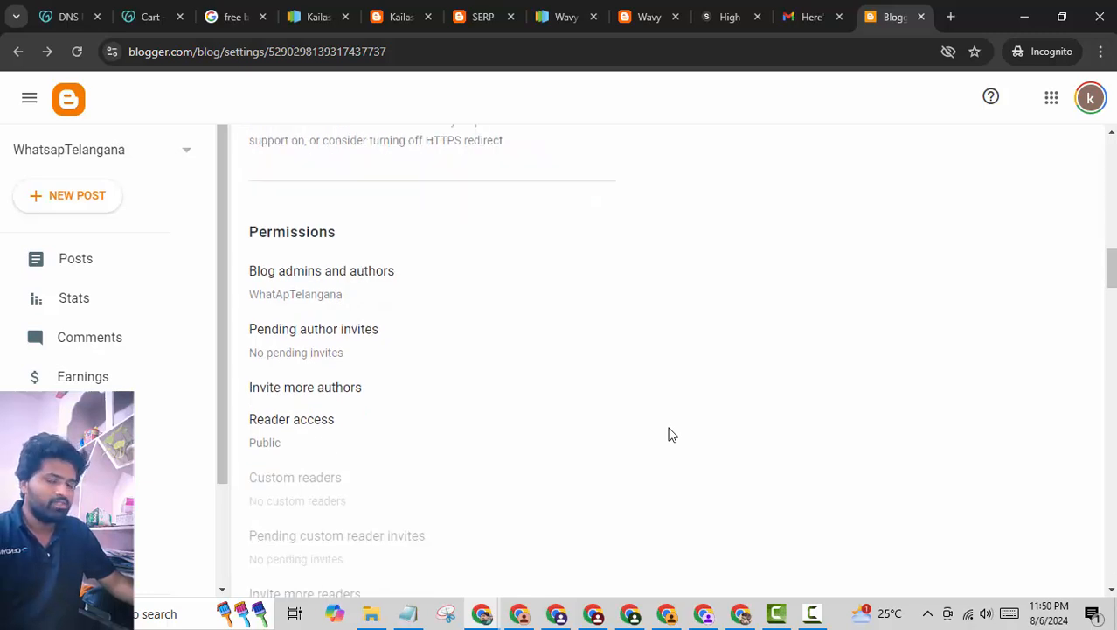
{"action": "scroll", "coordinate": [79, 490], "scroll_direction": "down", "scroll_amount": 2}
{"action": "left_click", "coordinate": [79, 491]}
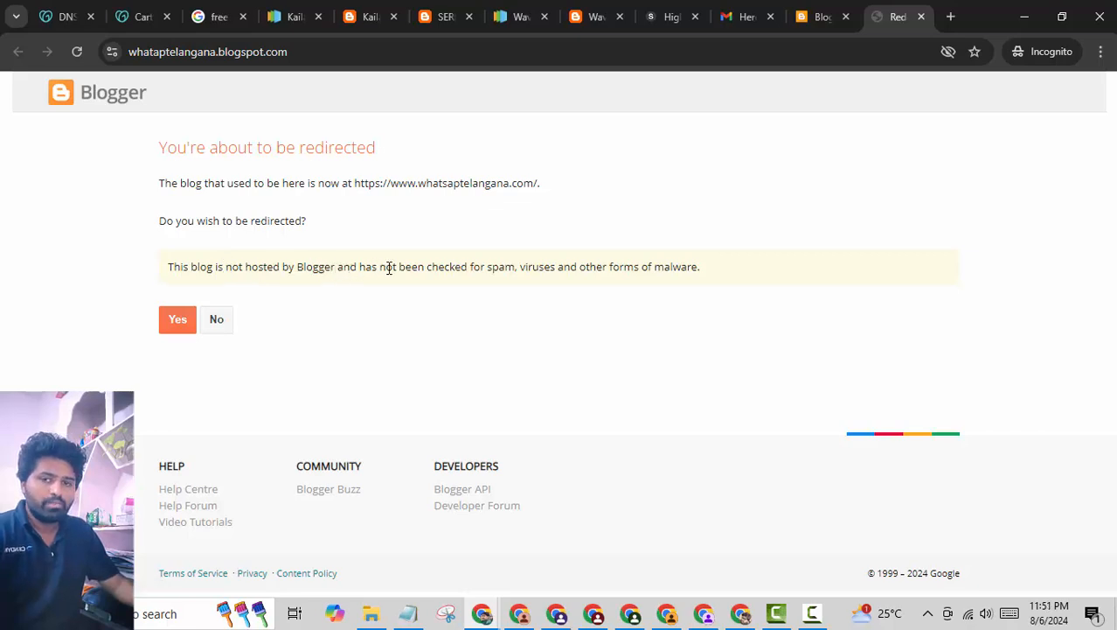
{"action": "left_click", "coordinate": [179, 322]}
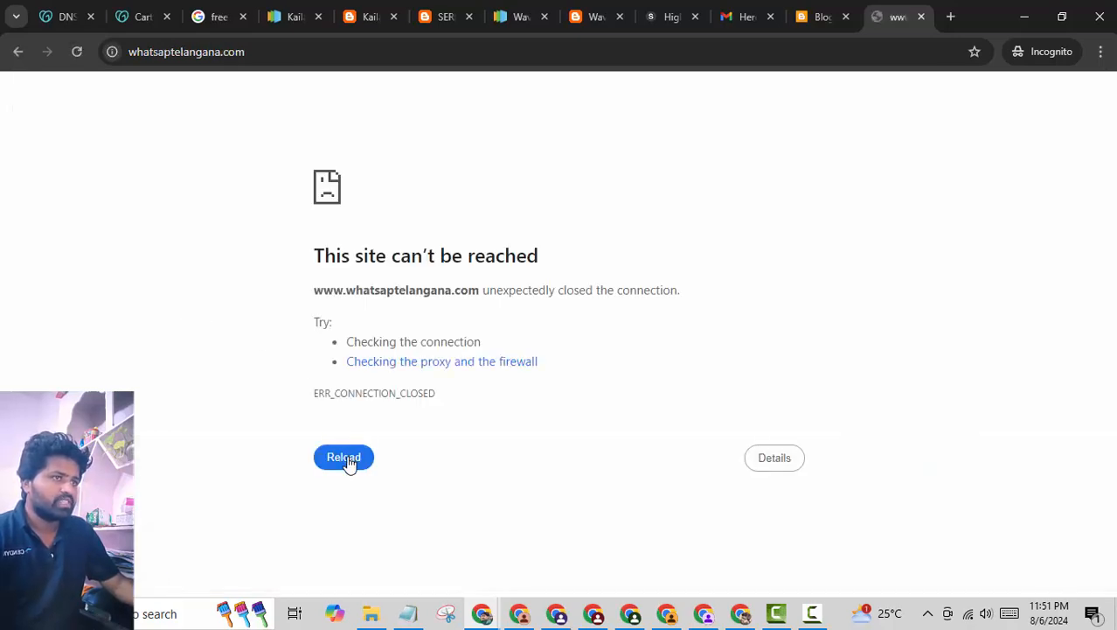
{"action": "left_click", "coordinate": [344, 457]}
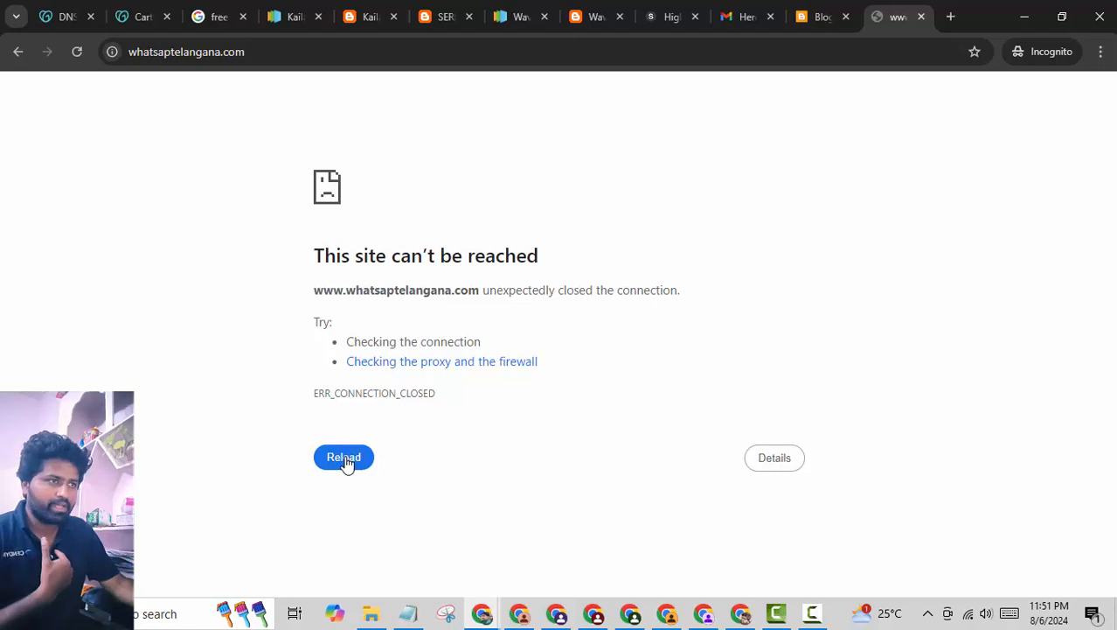
{"action": "left_click", "coordinate": [280, 58]}
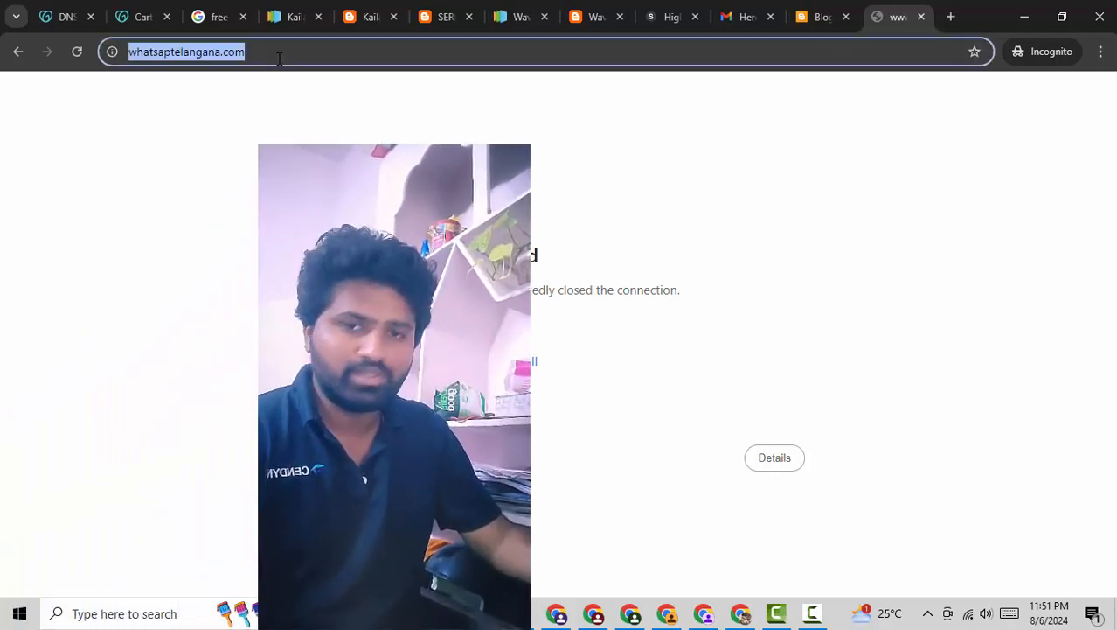